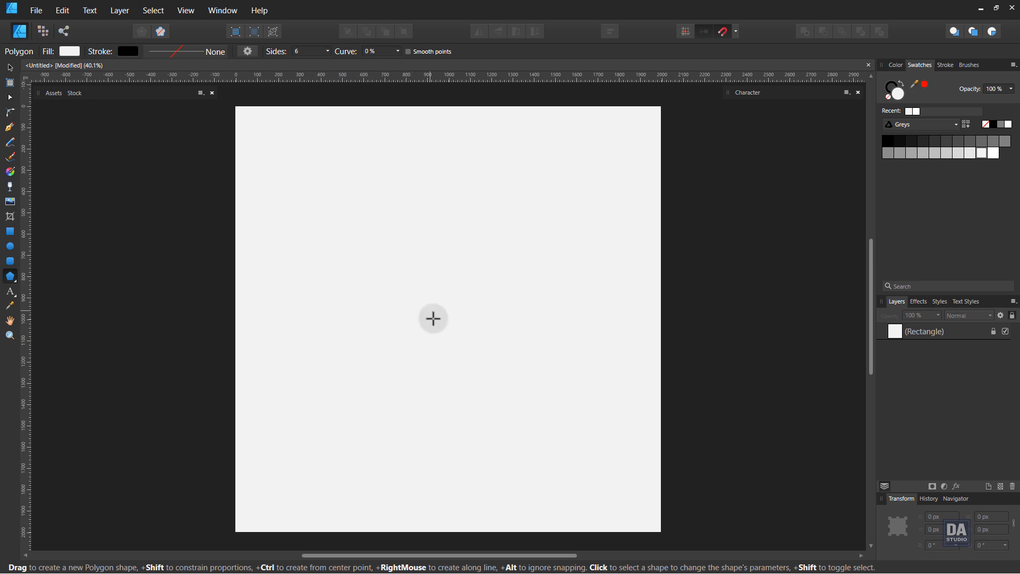
Step: Draw a light grey hexagon and position it in the right half of the artboard at about 1009 px wide
{"action": "left_click_drag", "start_coordinate": [450, 319], "coordinate": [559, 407]}
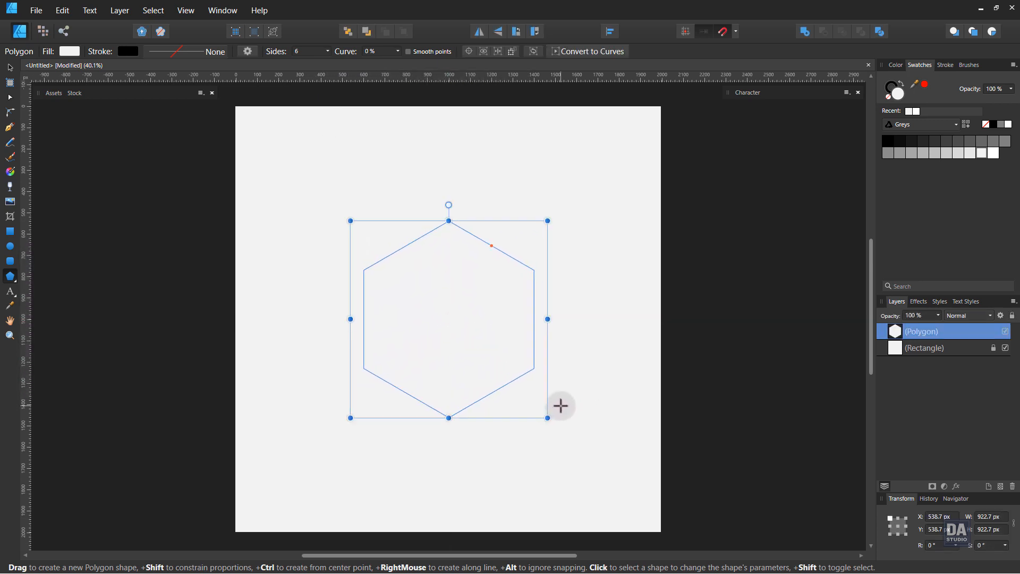
{"action": "left_click", "coordinate": [934, 154]}
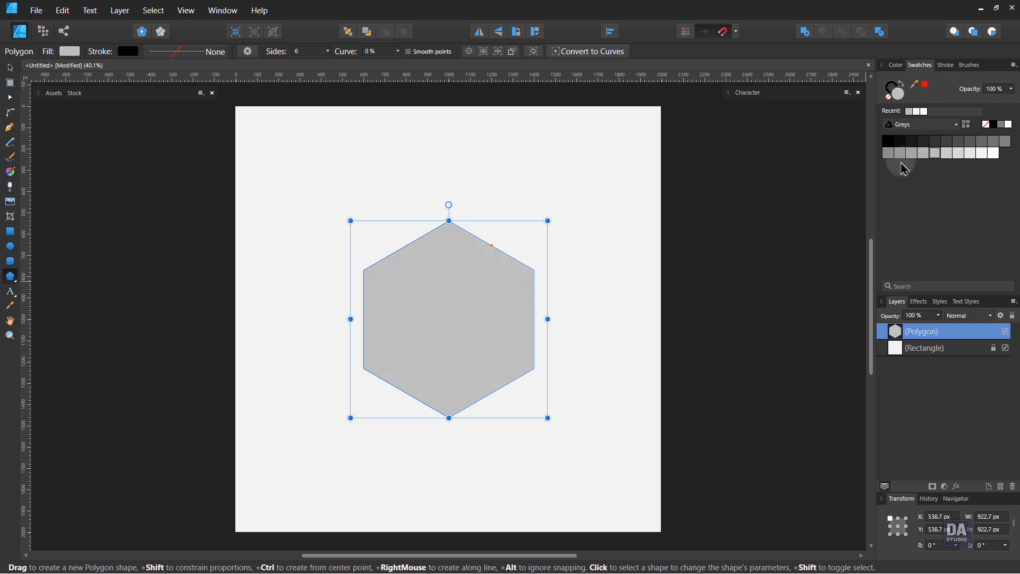
{"action": "key", "text": "v"}
{"action": "left_click_drag", "start_coordinate": [452, 375], "coordinate": [548, 369]}
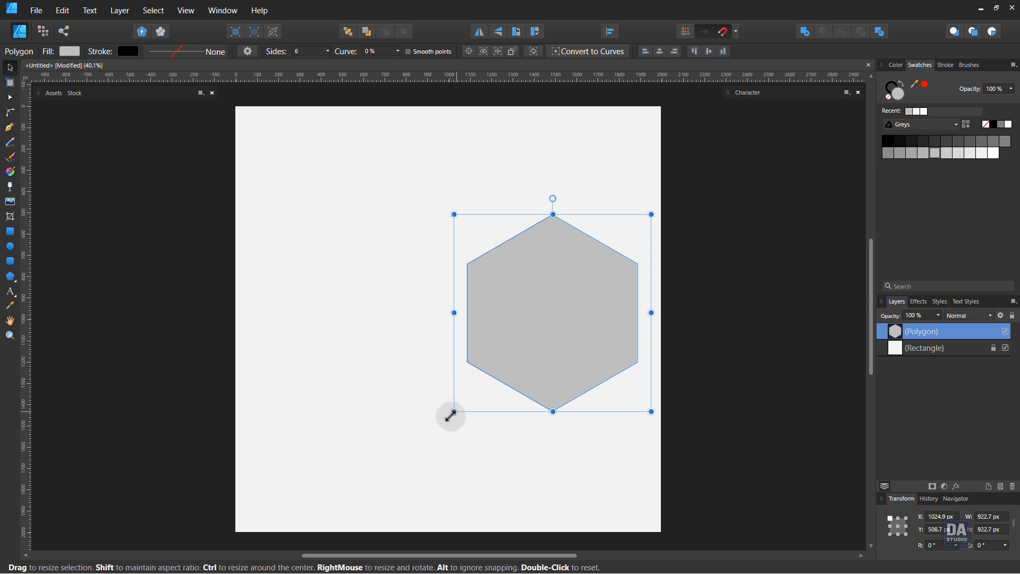
{"action": "left_click_drag", "start_coordinate": [454, 413], "coordinate": [436, 430]}
{"action": "mouse_move", "coordinate": [611, 373]}
{"action": "left_mouse_down"}
{"action": "mouse_move", "coordinate": [611, 355]}
{"action": "mouse_move", "coordinate": [614, 378]}
{"action": "left_mouse_up"}
{"action": "left_click", "coordinate": [629, 406]}
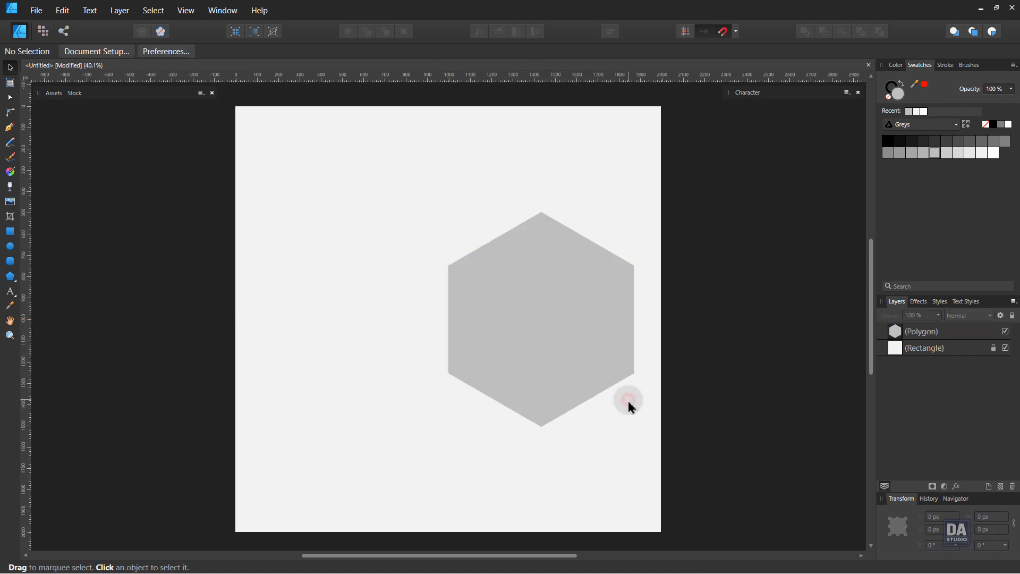
Step: Duplicate the hexagon and scale the copy to about 613 px, placed over the large hexagon's upper-left edge
{"action": "left_click", "coordinate": [602, 346]}
{"action": "left_click_drag", "start_coordinate": [574, 330], "coordinate": [507, 265]}
{"action": "left_click_drag", "start_coordinate": [581, 359], "coordinate": [522, 299]}
{"action": "left_click_drag", "start_coordinate": [452, 240], "coordinate": [485, 245]}
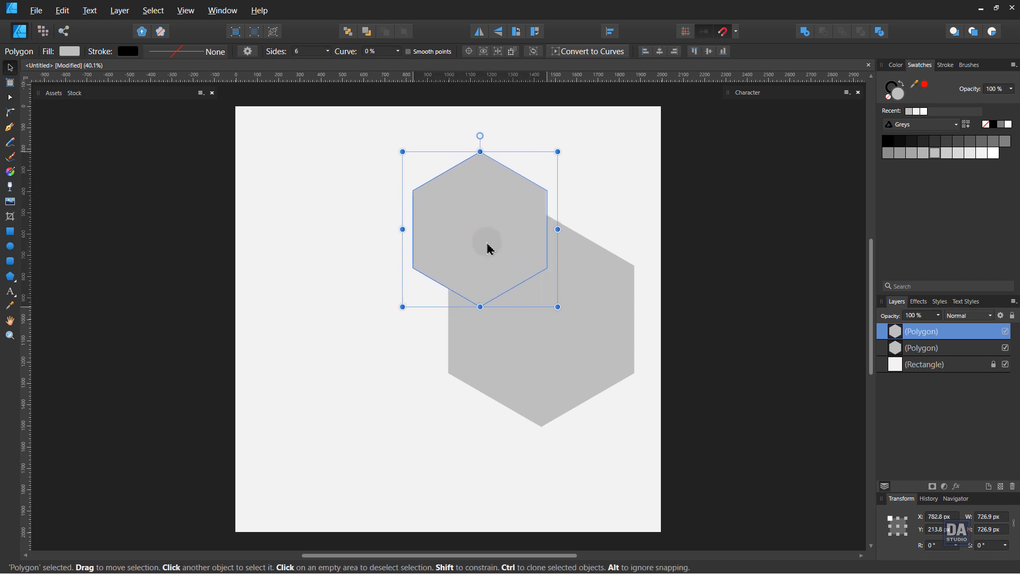
{"action": "left_click_drag", "start_coordinate": [399, 306], "coordinate": [434, 290]}
{"action": "left_click_drag", "start_coordinate": [495, 263], "coordinate": [488, 264]}
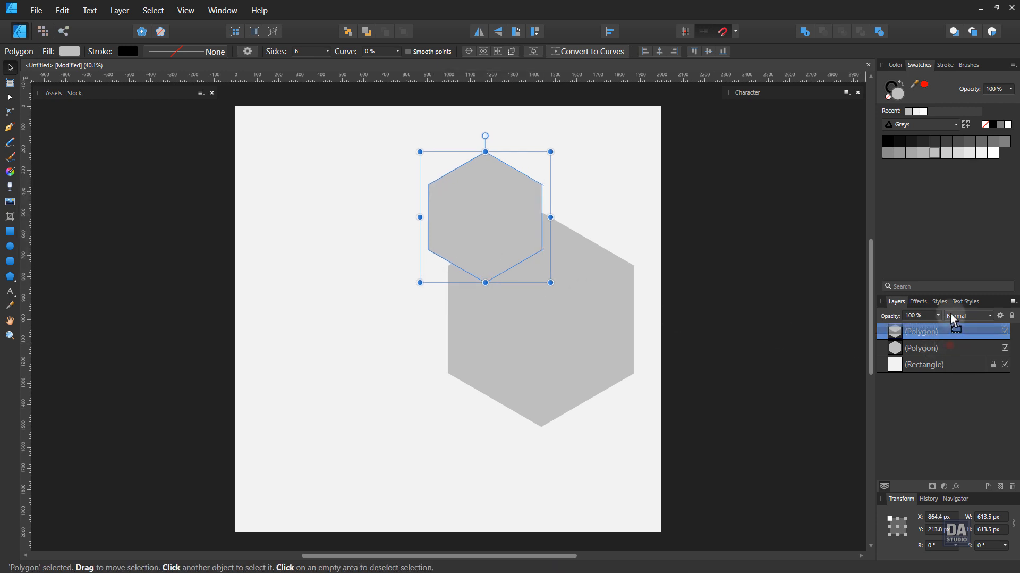
Step: Move the smaller hexagon behind the large one and fill it with dark grey
{"action": "left_click_drag", "start_coordinate": [952, 331], "coordinate": [950, 340]}
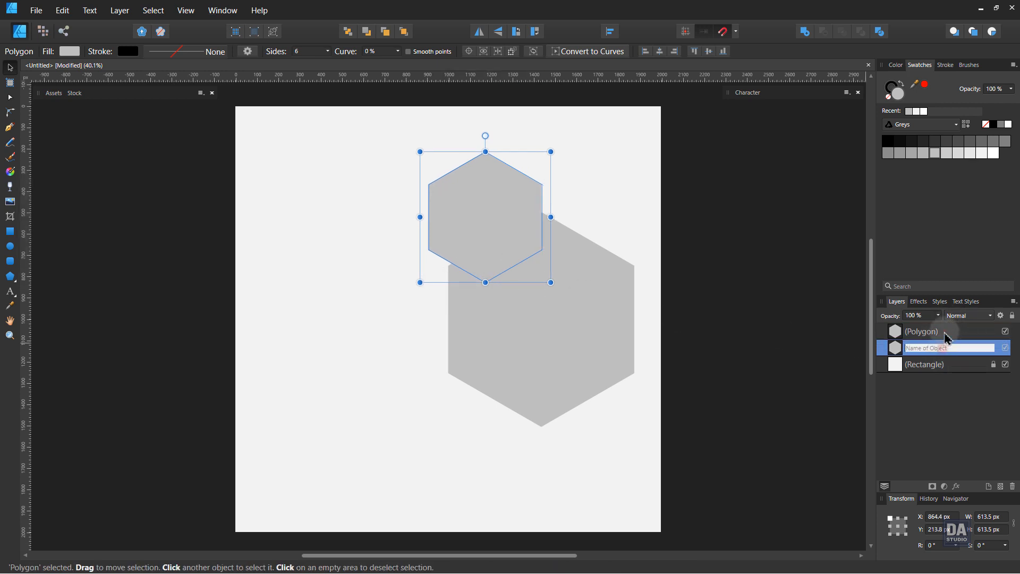
{"action": "left_click", "coordinate": [945, 332]}
{"action": "left_click", "coordinate": [946, 348]}
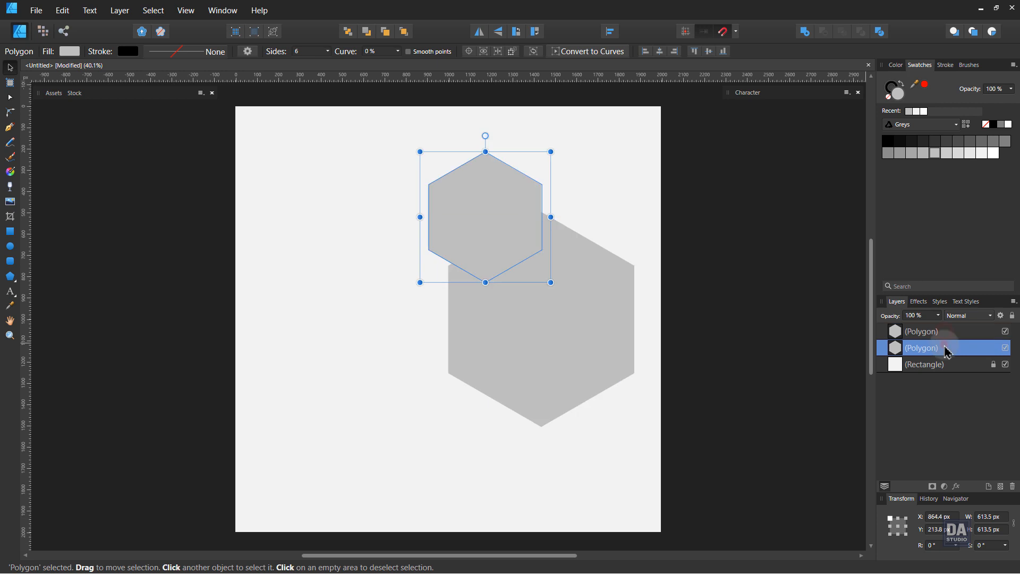
{"action": "left_click", "coordinate": [949, 149]}
{"action": "left_click", "coordinate": [714, 287]}
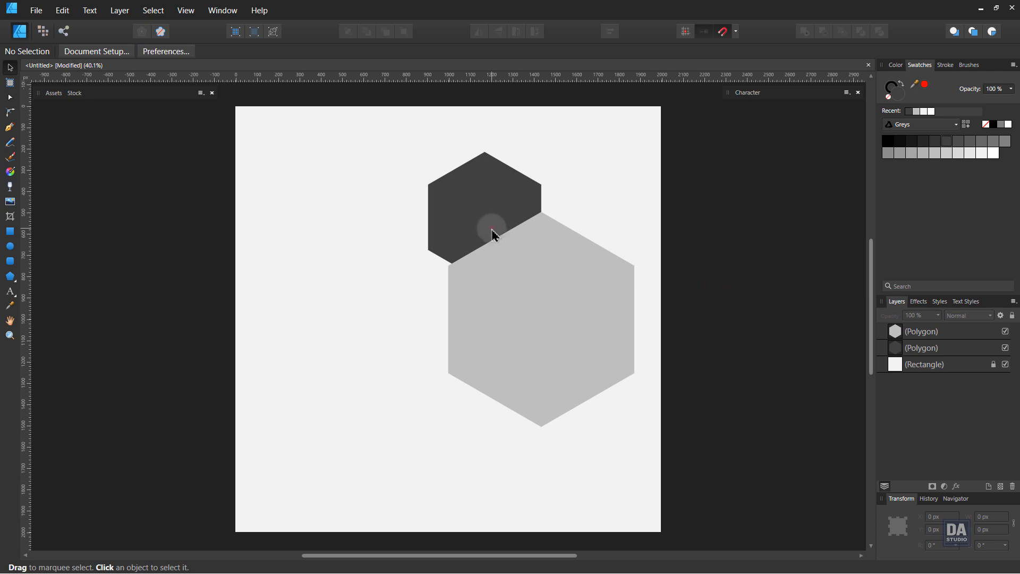
Step: Duplicate the dark hexagon behind the large hexagon's lower-right edge and make the copy smaller
{"action": "left_click_drag", "start_coordinate": [495, 234], "coordinate": [599, 420]}
{"action": "left_click_drag", "start_coordinate": [660, 483], "coordinate": [637, 460]}
{"action": "left_click_drag", "start_coordinate": [611, 428], "coordinate": [628, 438]}
{"action": "left_click", "coordinate": [716, 396]}
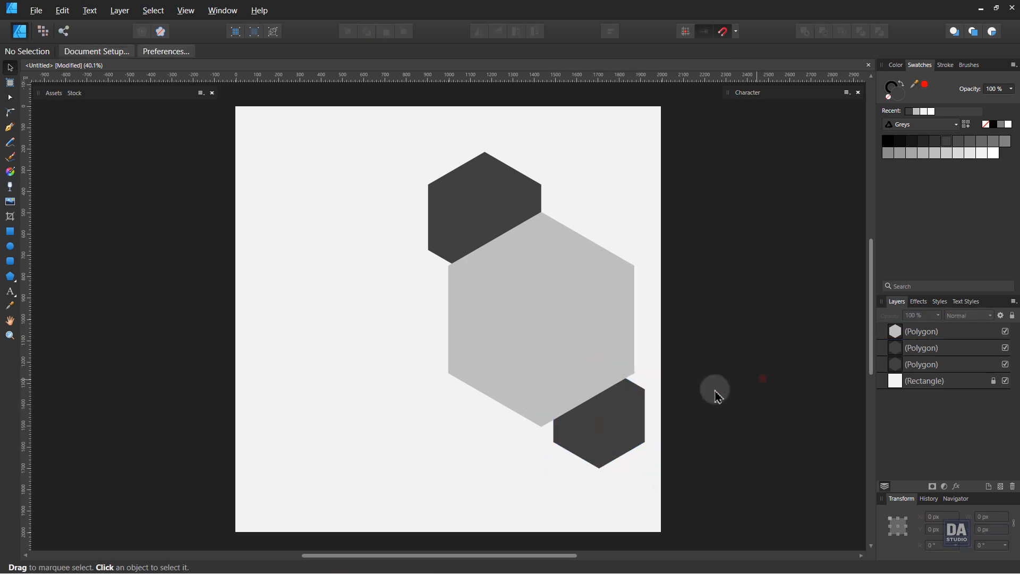
Step: Duplicate the large light grey hexagon and scale the copy to about 667 px over its upper-left side
{"action": "left_click", "coordinate": [558, 368]}
{"action": "left_click_drag", "start_coordinate": [558, 368], "coordinate": [454, 357]}
{"action": "left_click_drag", "start_coordinate": [545, 416], "coordinate": [473, 335]}
{"action": "left_click_drag", "start_coordinate": [429, 285], "coordinate": [462, 288]}
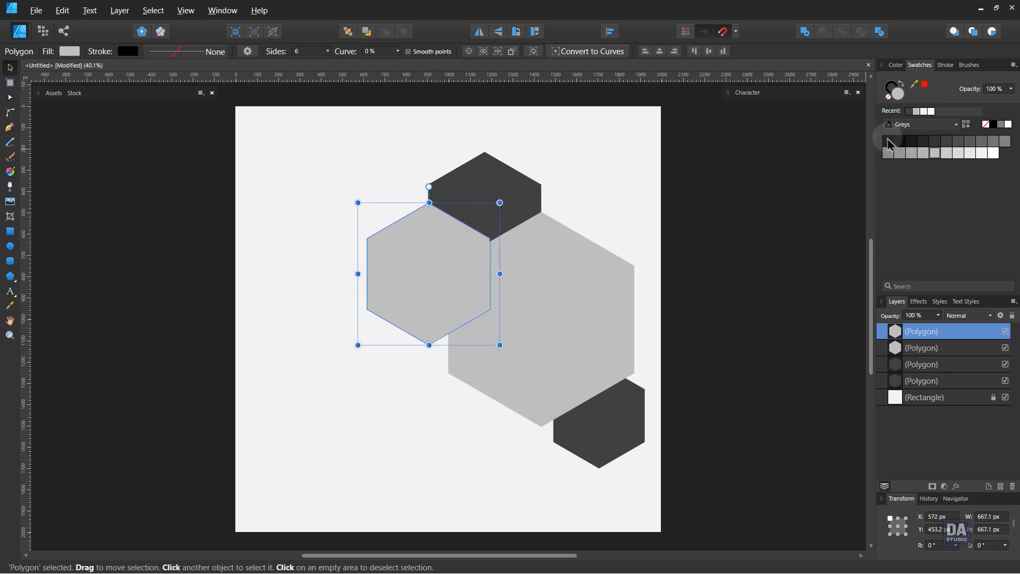
Step: Turn the new hexagon into an outline with no fill and a white 1 pt stroke
{"action": "left_click", "coordinate": [891, 100]}
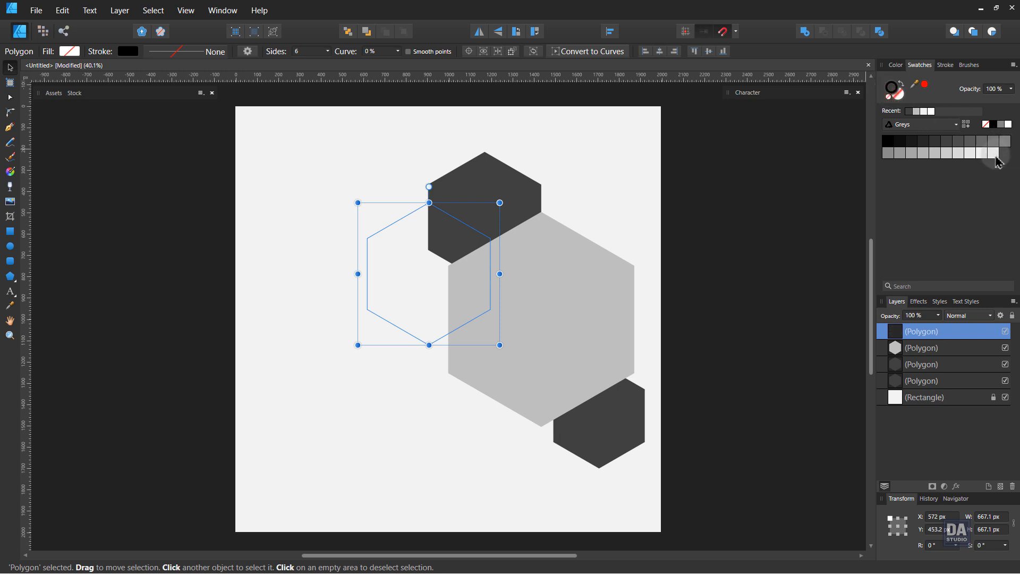
{"action": "left_click", "coordinate": [776, 230]}
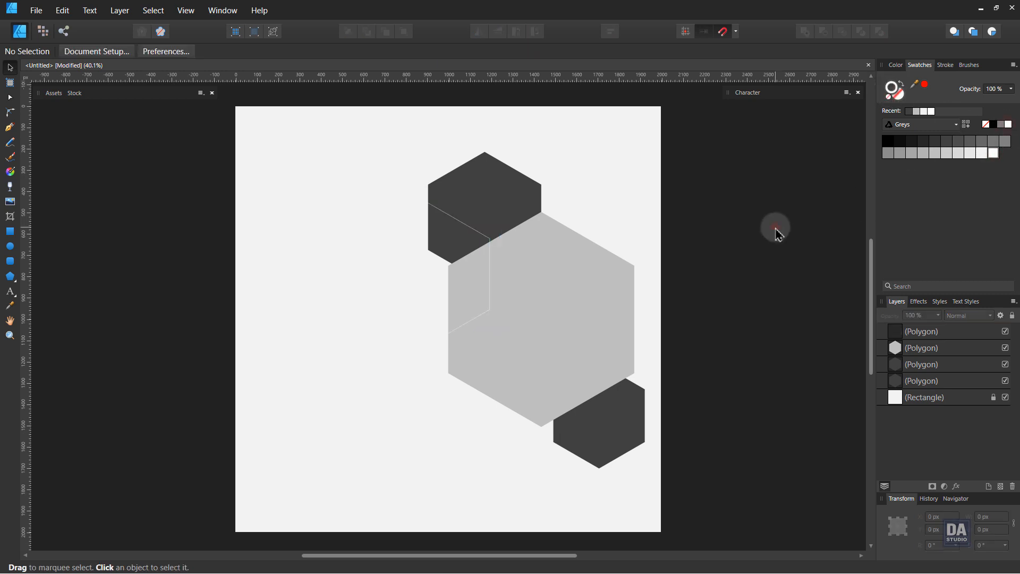
{"action": "left_click", "coordinate": [465, 227]}
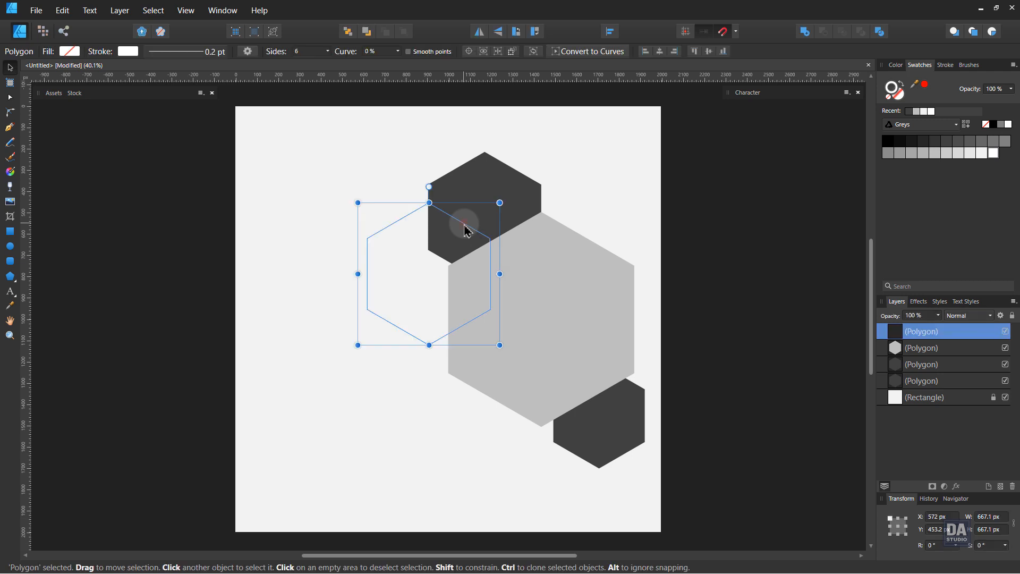
{"action": "left_click", "coordinate": [945, 65]}
{"action": "left_click", "coordinate": [658, 271]}
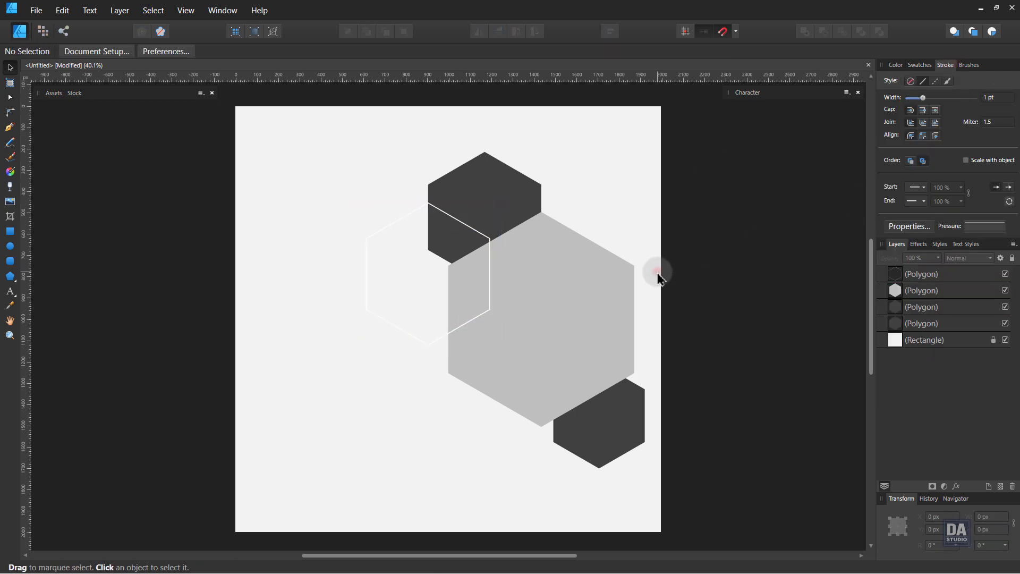
Step: Duplicate the outlined hexagon and scale the copy to about 441 px at the large hexagon's upper-right side
{"action": "left_click", "coordinate": [490, 280]}
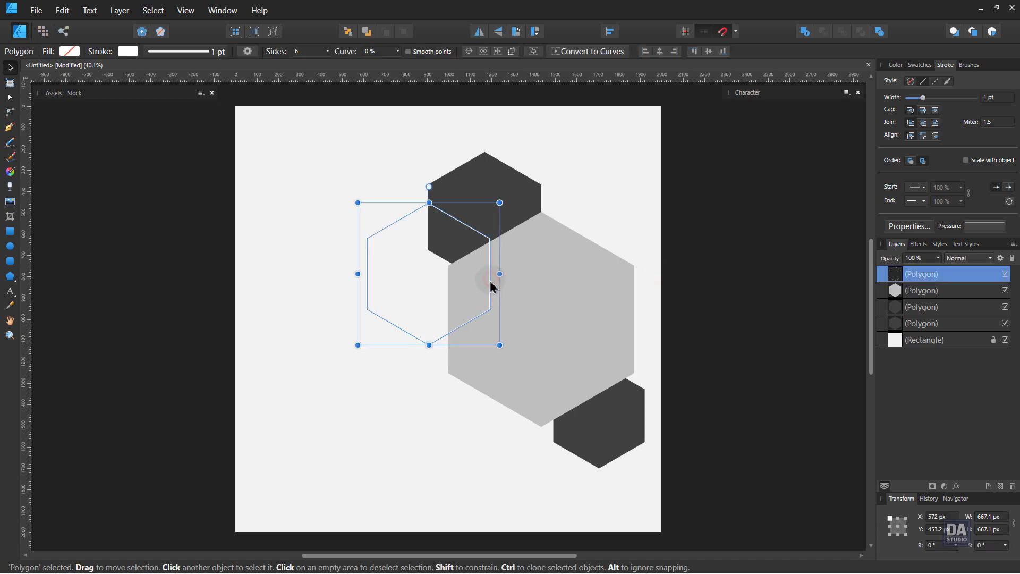
{"action": "left_click_drag", "start_coordinate": [490, 286], "coordinate": [647, 271]}
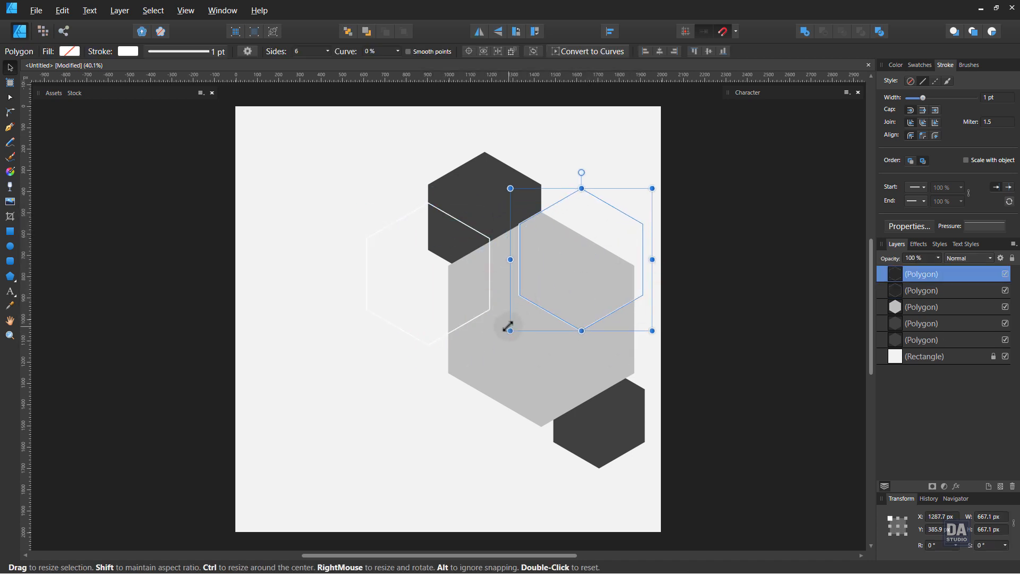
{"action": "left_click_drag", "start_coordinate": [508, 326], "coordinate": [570, 293]}
{"action": "left_click_drag", "start_coordinate": [640, 280], "coordinate": [644, 317]}
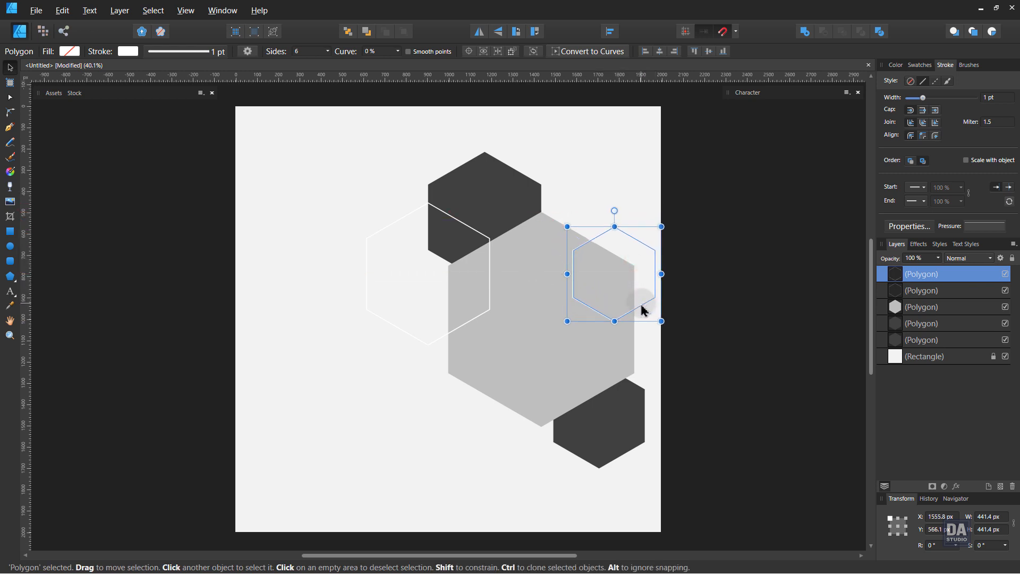
Step: Move the small outlined hexagon behind the large light grey hexagon in the layer order
{"action": "left_click", "coordinate": [949, 308]}
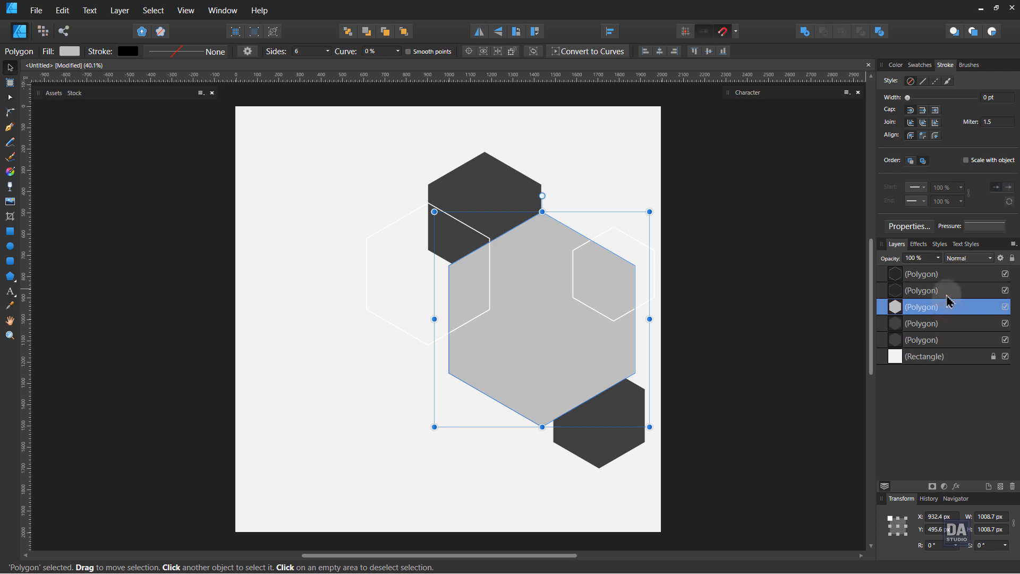
{"action": "left_click", "coordinate": [952, 275]}
{"action": "key", "text": "ctrl+bracketleft"}
{"action": "key", "text": "ctrl+bracketleft"}
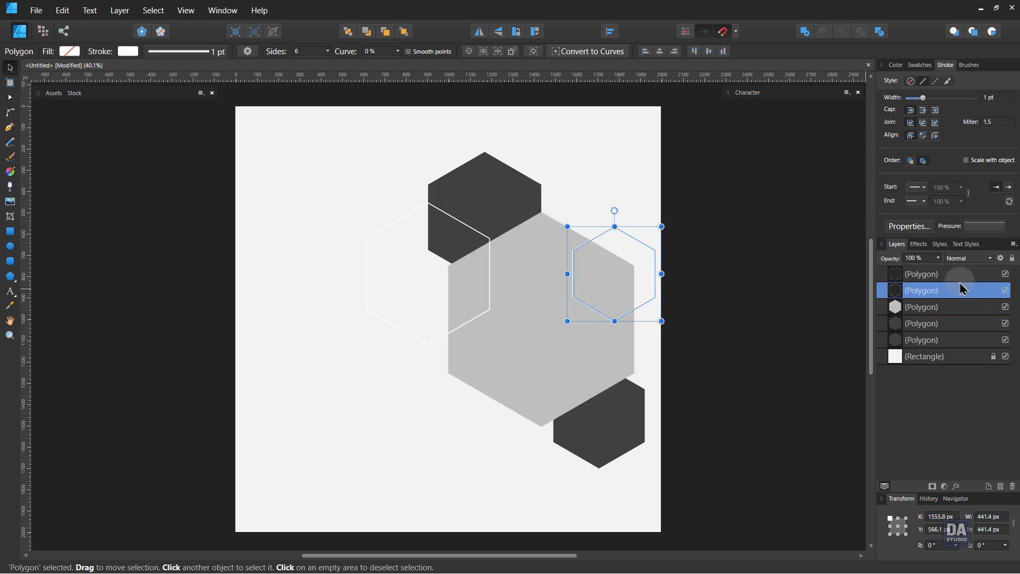
{"action": "left_click", "coordinate": [828, 238]}
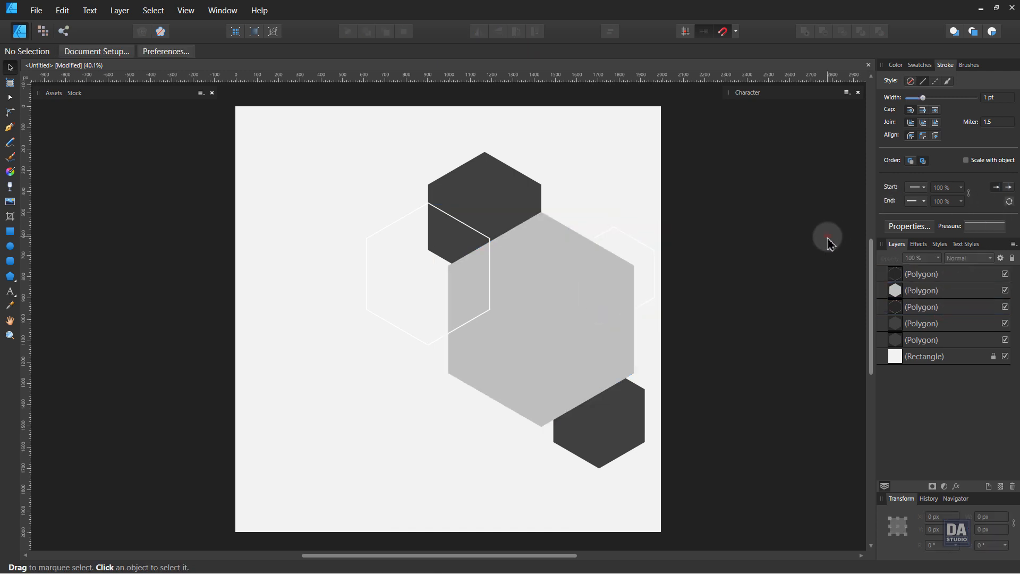
Step: Duplicate the small outlined hexagon and place the copy behind the large hexagon's bottom corner
{"action": "left_click_drag", "start_coordinate": [692, 243], "coordinate": [704, 245]}
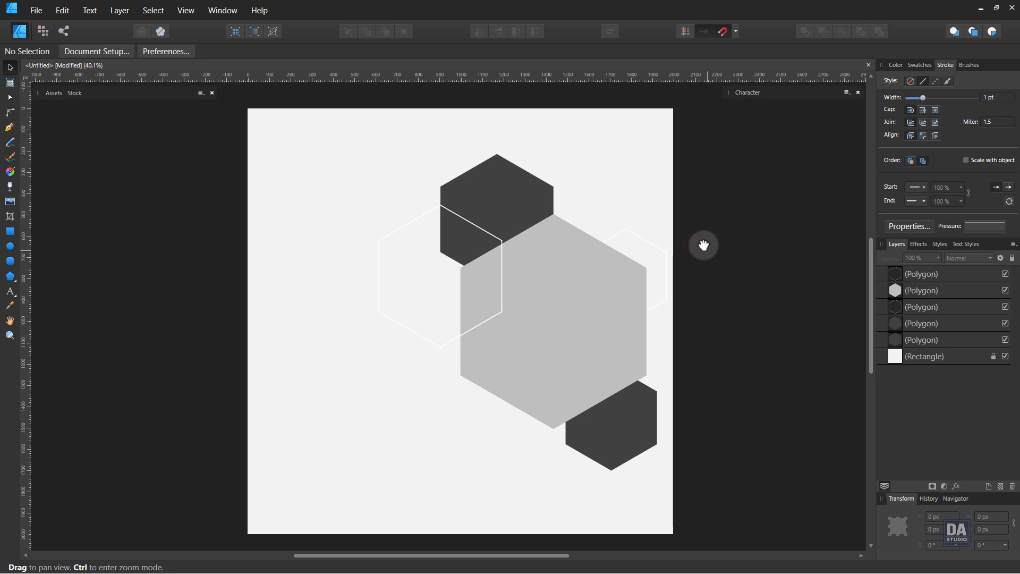
{"action": "left_click", "coordinate": [663, 257]}
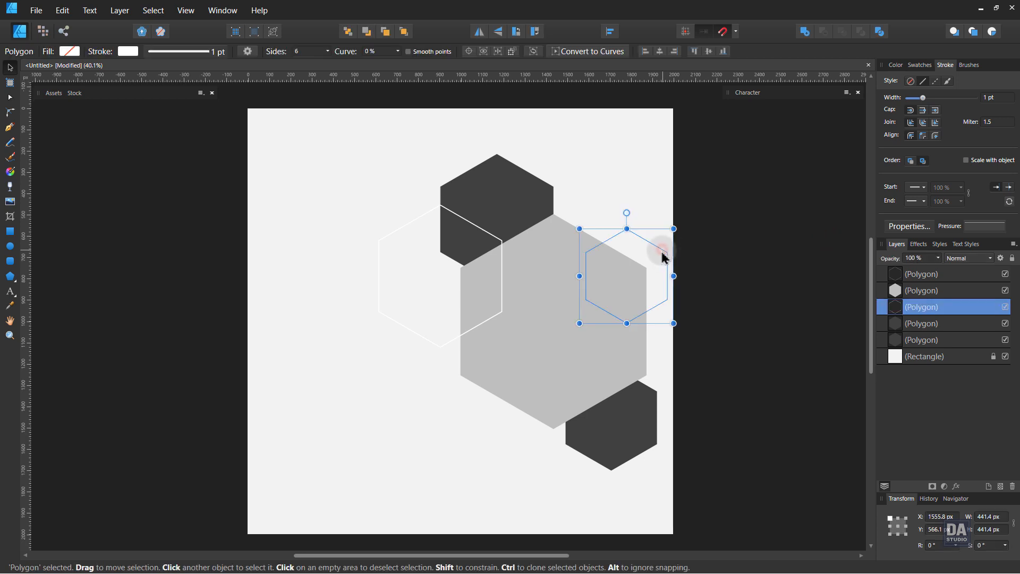
{"action": "mouse_move", "coordinate": [663, 257]}
{"action": "left_mouse_down"}
{"action": "mouse_move", "coordinate": [611, 385]}
{"action": "mouse_move", "coordinate": [581, 398]}
{"action": "mouse_move", "coordinate": [591, 396]}
{"action": "left_mouse_up"}
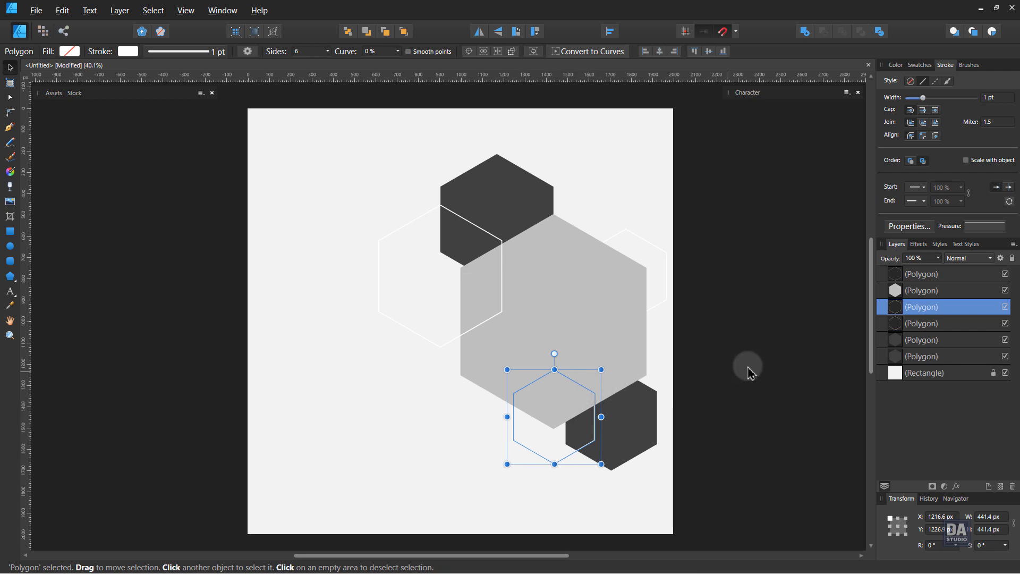
{"action": "left_click", "coordinate": [750, 367]}
{"action": "key", "text": "space"}
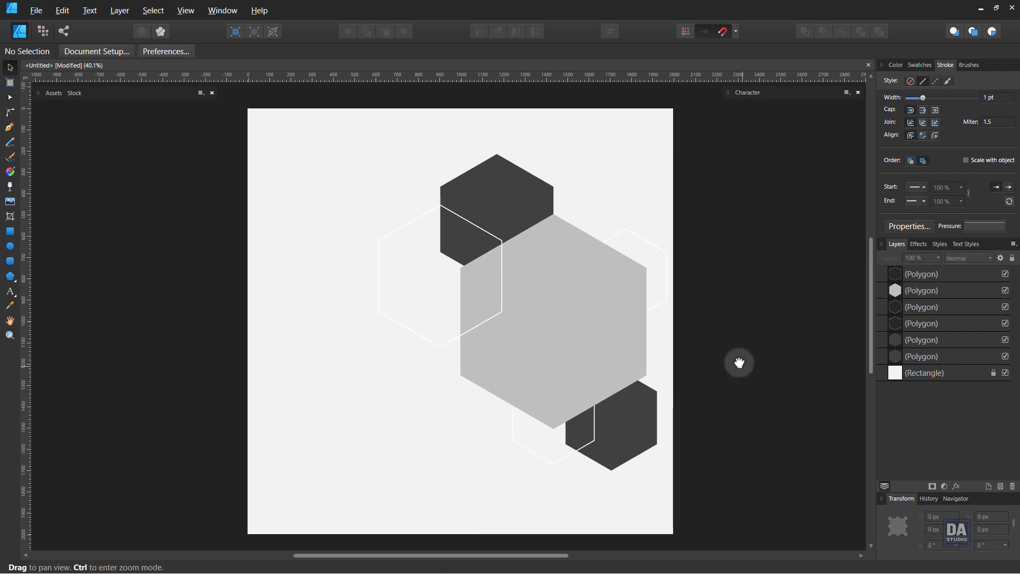
{"action": "left_click_drag", "start_coordinate": [736, 361], "coordinate": [739, 362]}
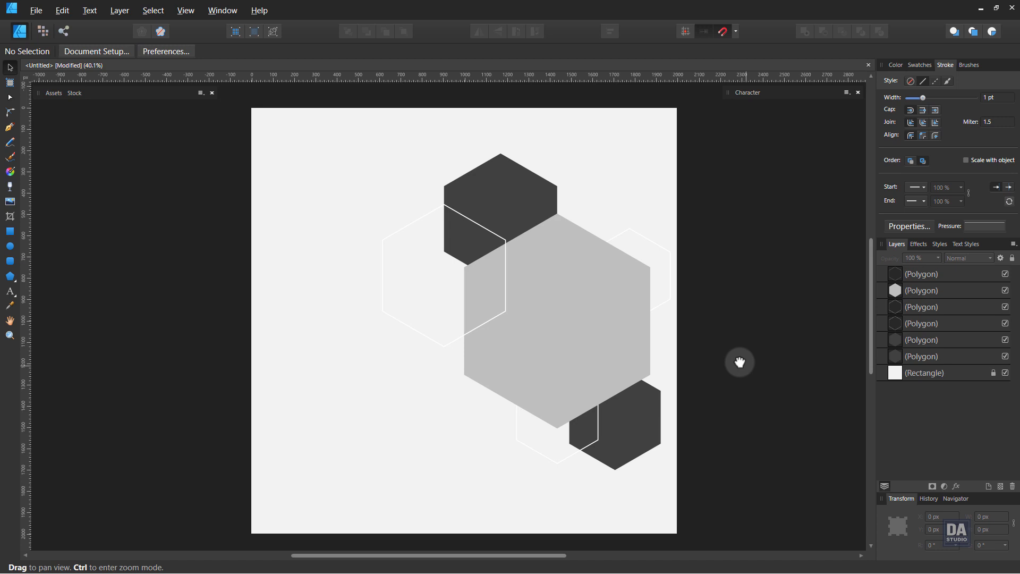
Step: Scale the upper dark hexagon to about 588 px and move it up, its right side aligned with the large hexagon's top corner
{"action": "left_click", "coordinate": [530, 197]}
{"action": "left_click_drag", "start_coordinate": [561, 147], "coordinate": [559, 153]}
{"action": "left_click", "coordinate": [817, 226]}
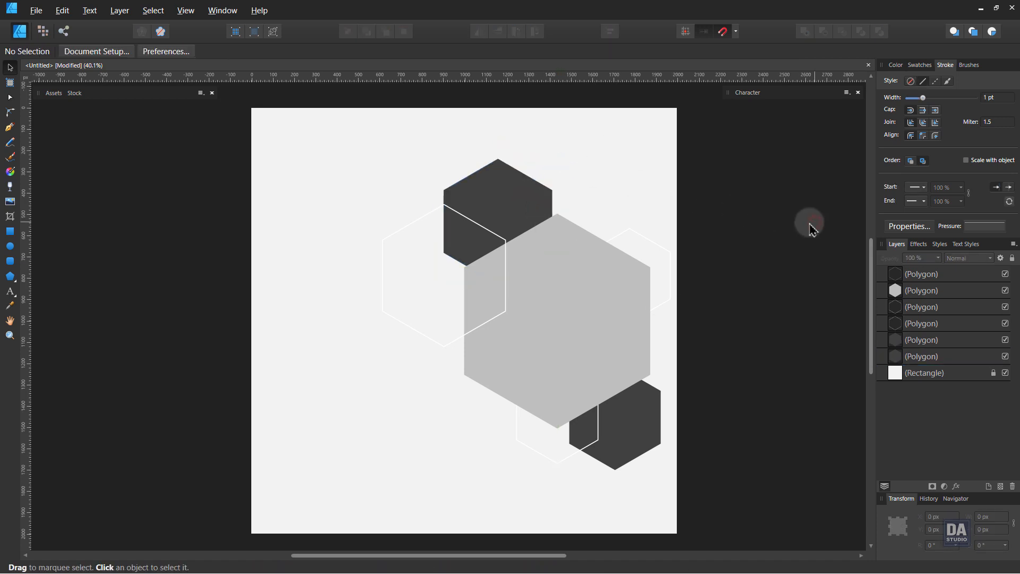
{"action": "left_click_drag", "start_coordinate": [524, 201], "coordinate": [530, 201]}
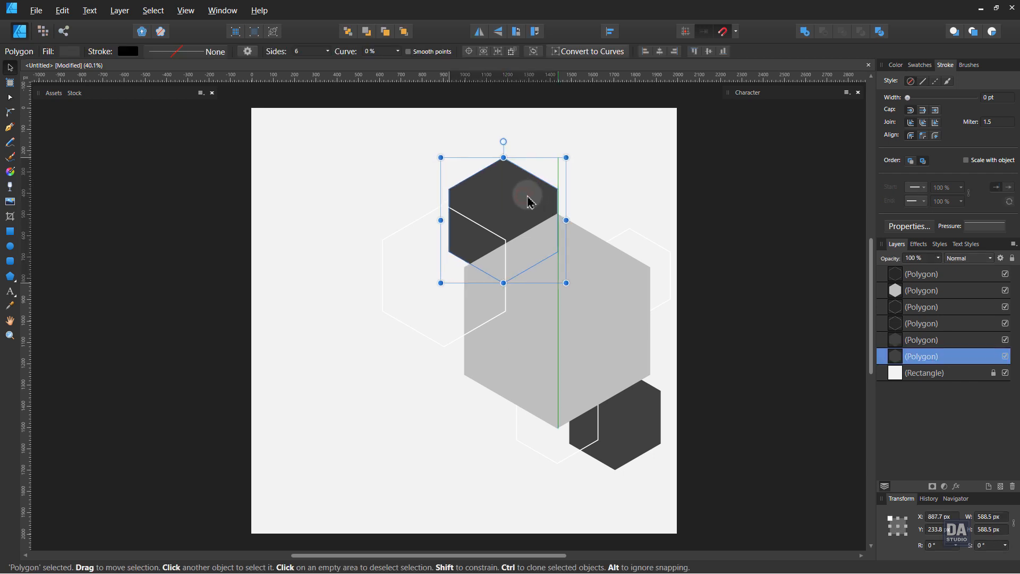
{"action": "left_click", "coordinate": [727, 218]}
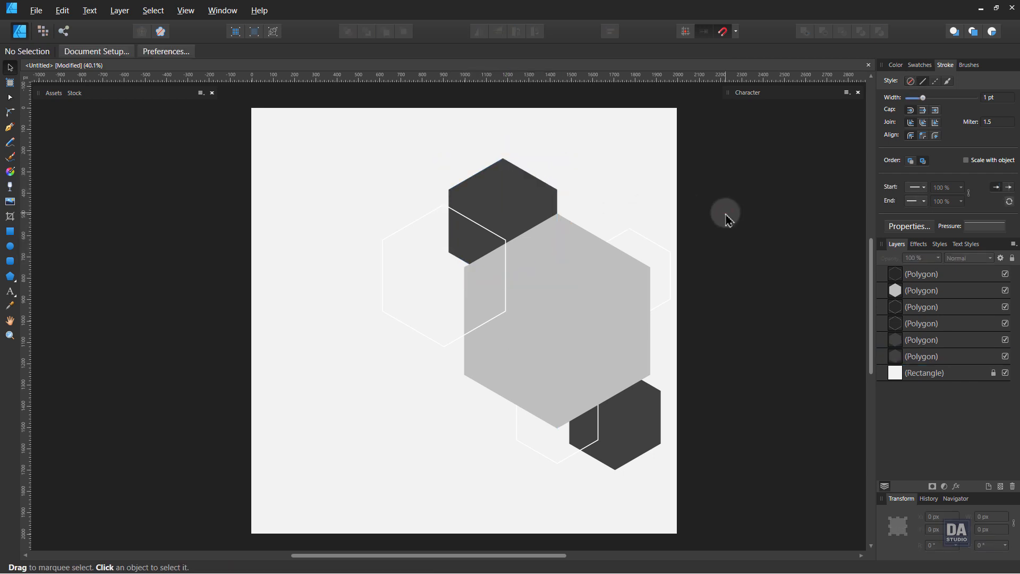
{"action": "left_click_drag", "start_coordinate": [726, 280], "coordinate": [730, 280]}
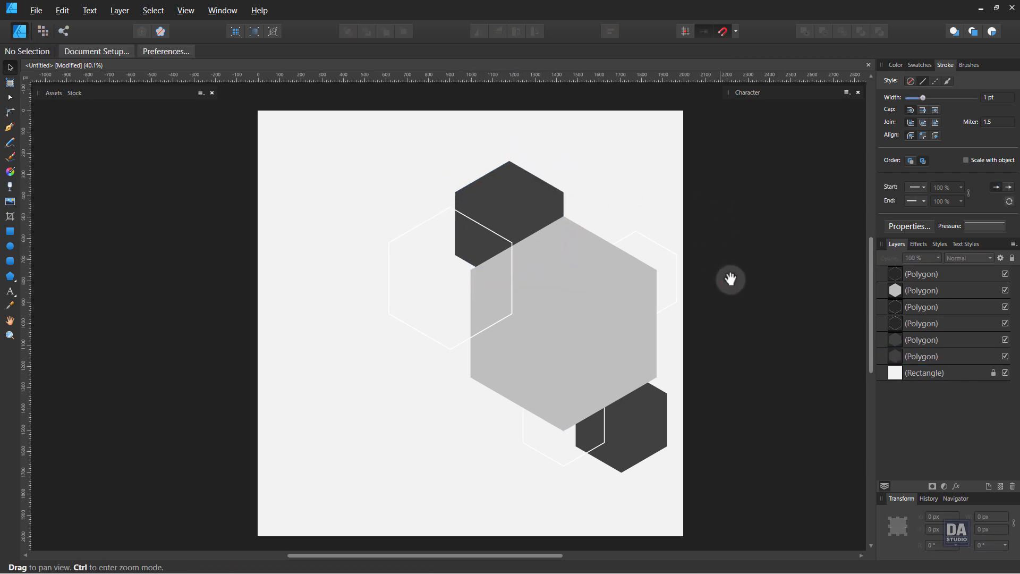
{"action": "left_click_drag", "start_coordinate": [515, 212], "coordinate": [530, 204]}
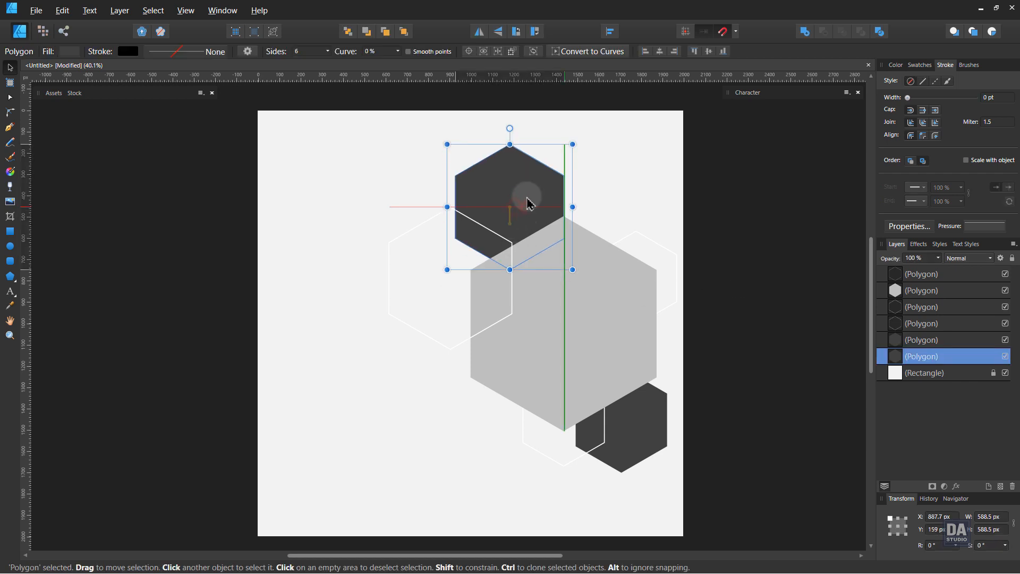
{"action": "left_click", "coordinate": [727, 226]}
{"action": "left_click_drag", "start_coordinate": [726, 226], "coordinate": [746, 234]}
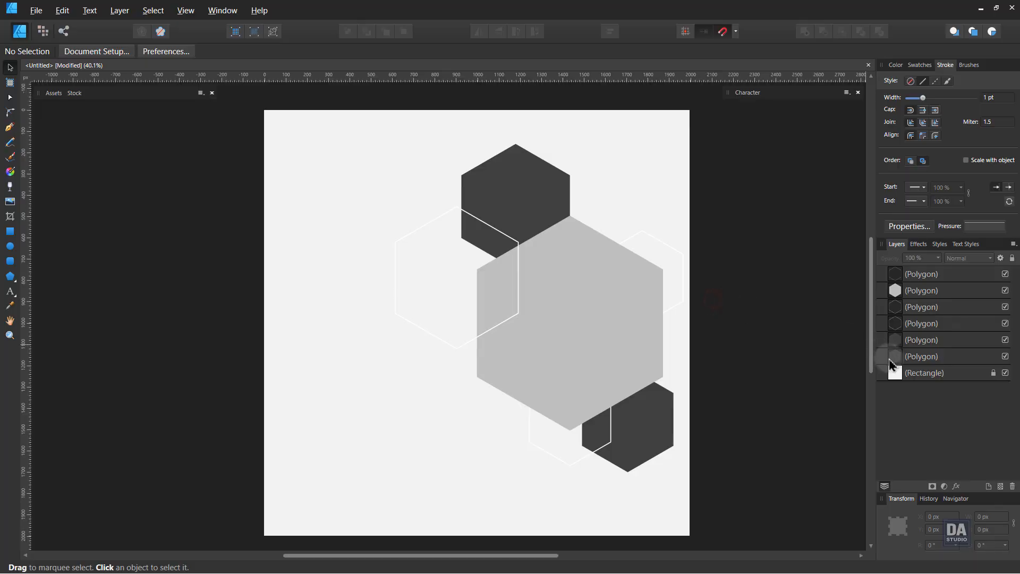
Step: Fill the background rectangle with a dark grey from the Greys palette
{"action": "left_click", "coordinate": [903, 374]}
{"action": "left_click", "coordinate": [920, 65]}
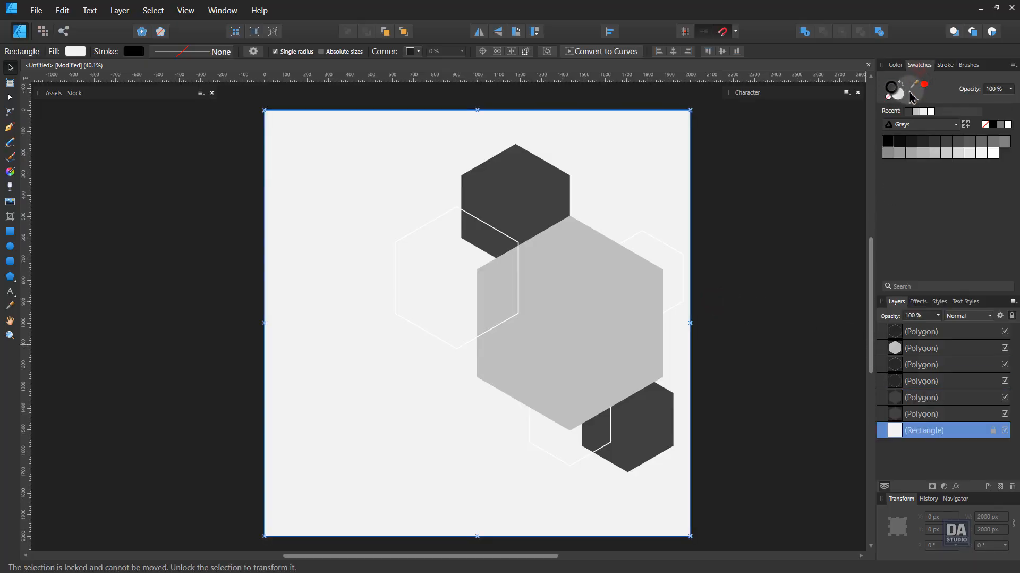
{"action": "left_click", "coordinate": [901, 97]}
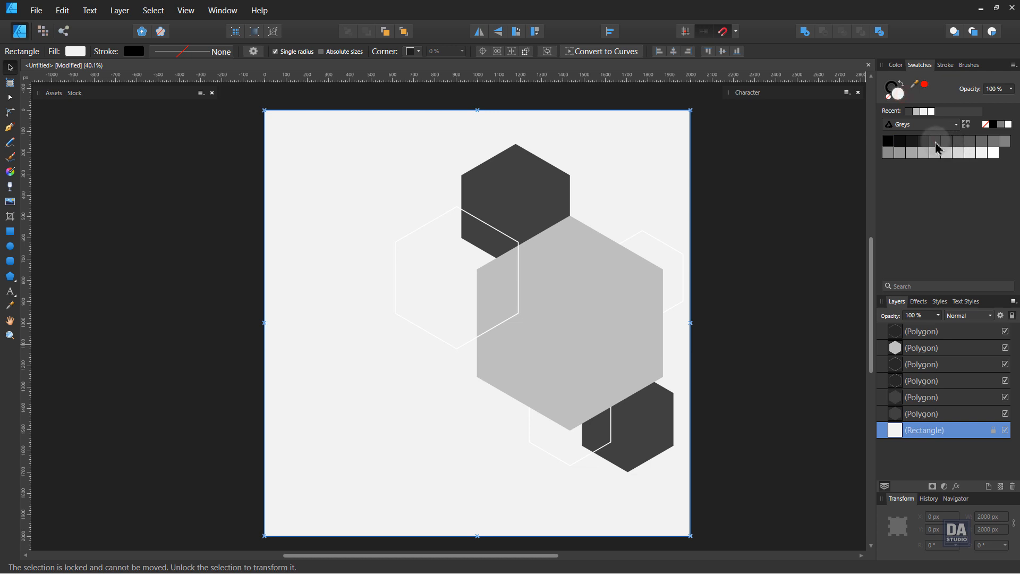
{"action": "left_click", "coordinate": [937, 141]}
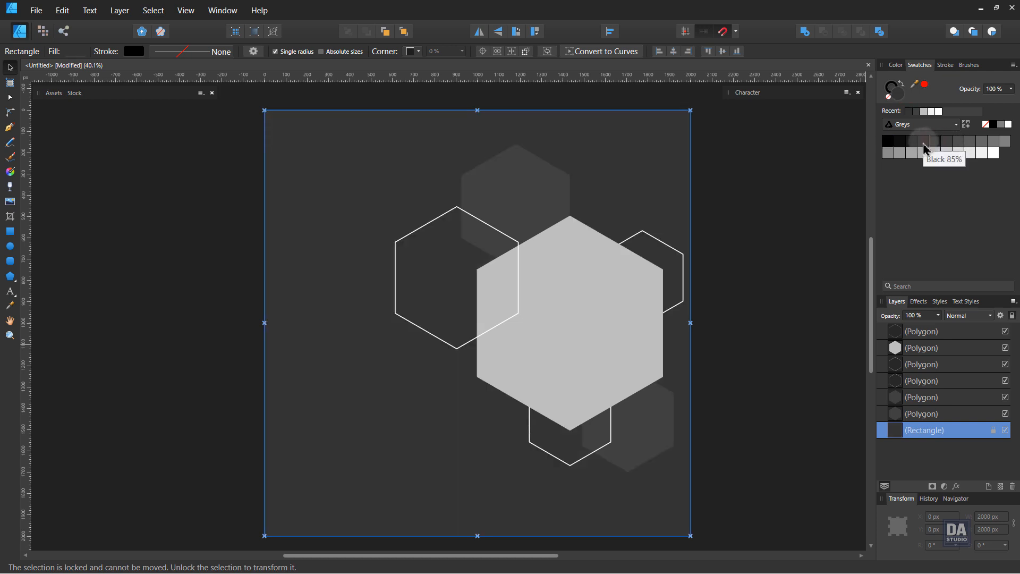
Step: Set the background rectangle's fill to the Black 85% grey and deselect it
{"action": "left_click", "coordinate": [926, 144]}
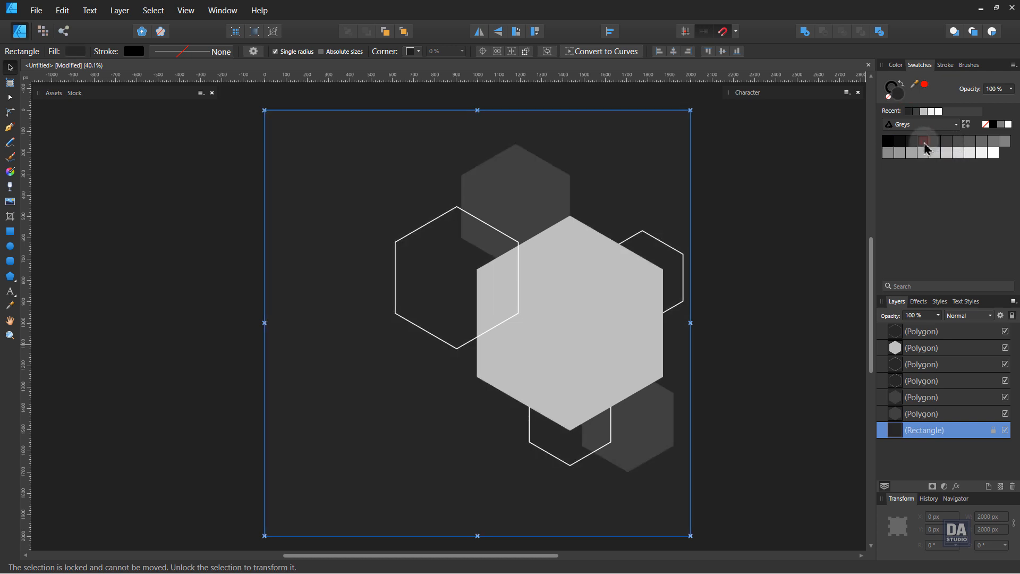
{"action": "left_click", "coordinate": [821, 217]}
{"action": "left_click_drag", "start_coordinate": [770, 234], "coordinate": [771, 232]}
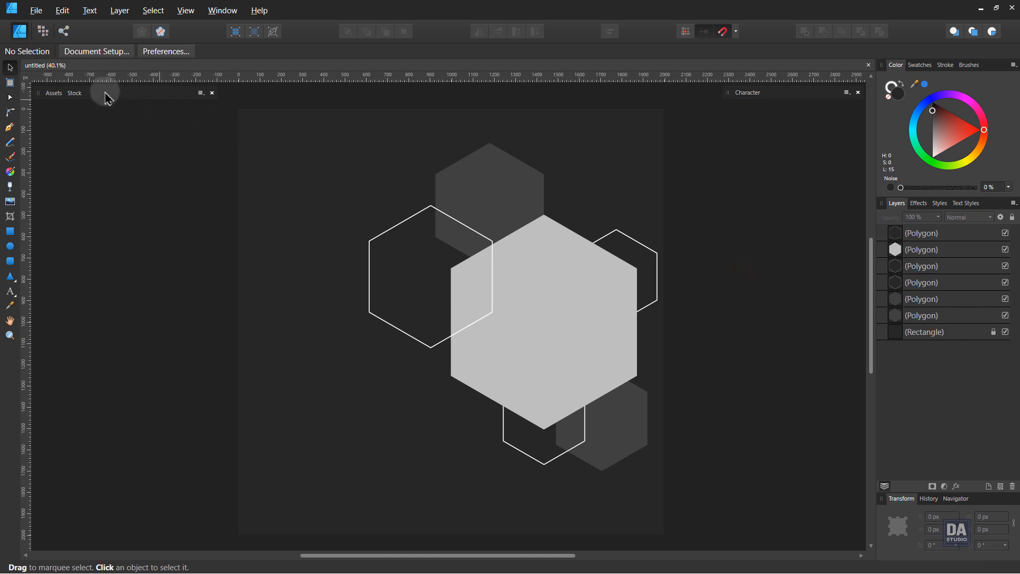
Step: Place the bokeh stock photo of a hand holding string lights from Pexels onto the artwork
{"action": "left_click", "coordinate": [76, 93]}
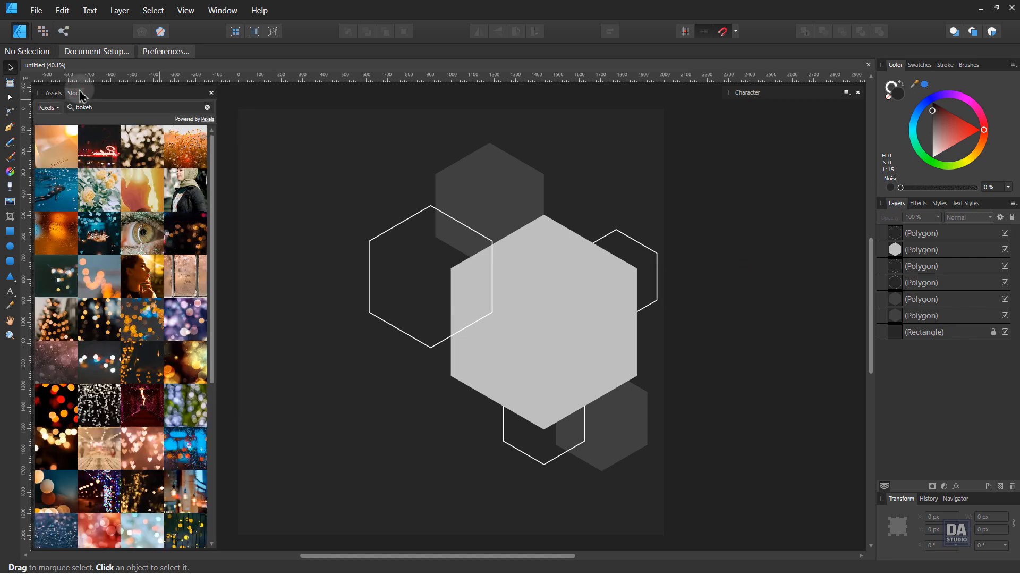
{"action": "left_click_drag", "start_coordinate": [105, 234], "coordinate": [369, 238]}
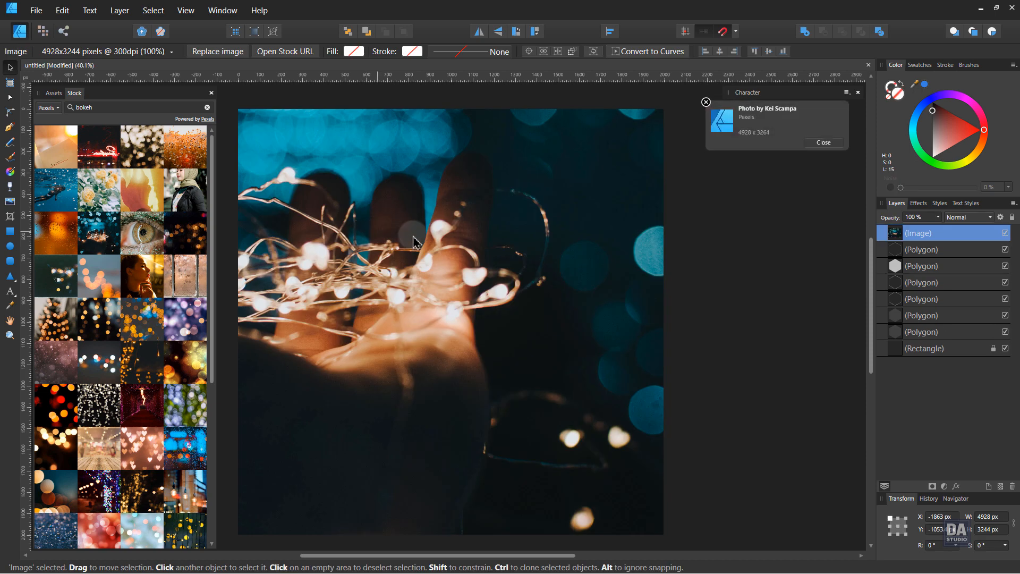
{"action": "double_click", "coordinate": [895, 236]}
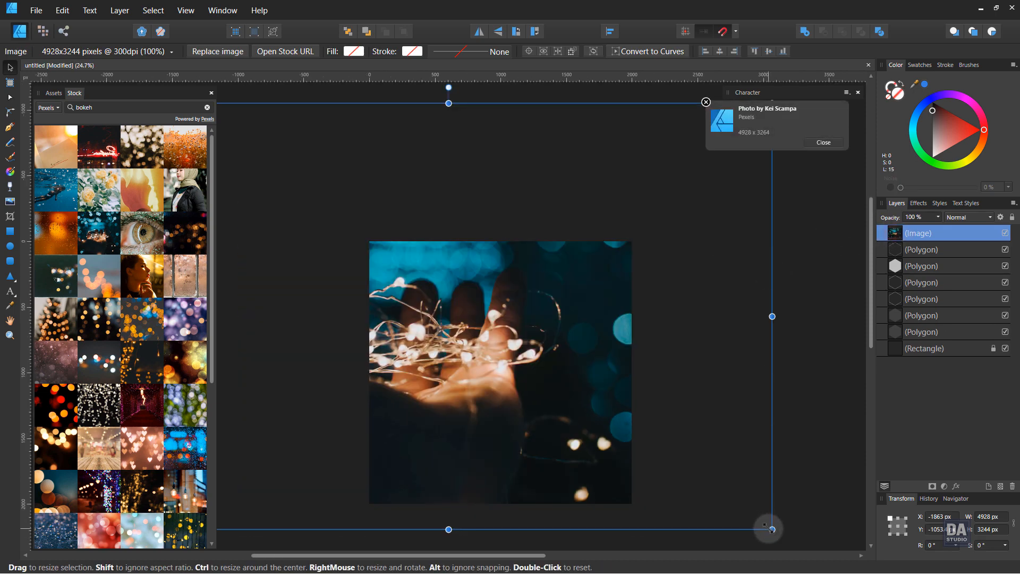
Step: Scale the photo to about 3974 by 2616 px, shift it slightly up and clip it inside the background rectangle
{"action": "left_click_drag", "start_coordinate": [769, 529], "coordinate": [703, 527]}
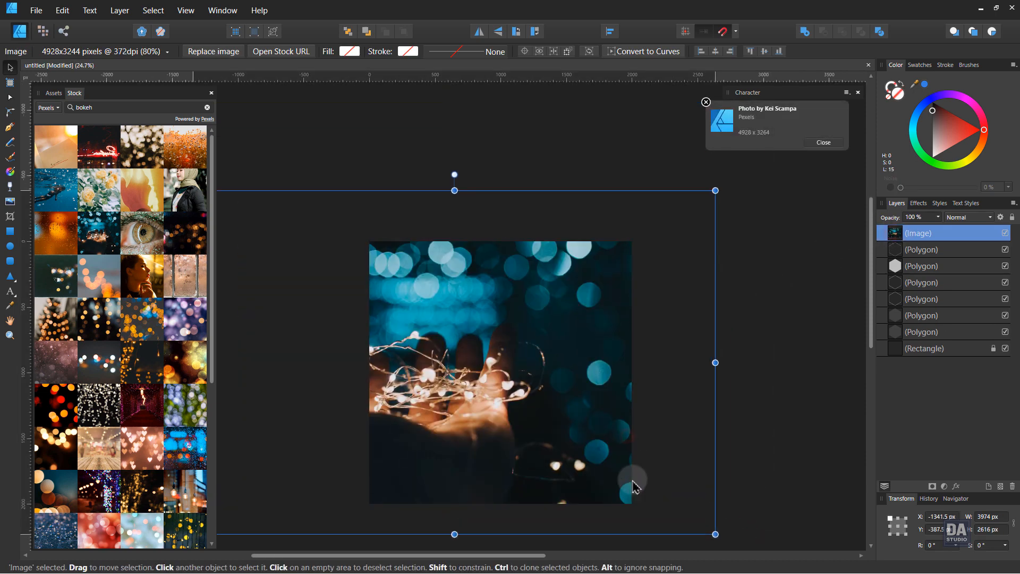
{"action": "left_click_drag", "start_coordinate": [634, 485], "coordinate": [633, 480]}
{"action": "left_click_drag", "start_coordinate": [966, 240], "coordinate": [956, 349]}
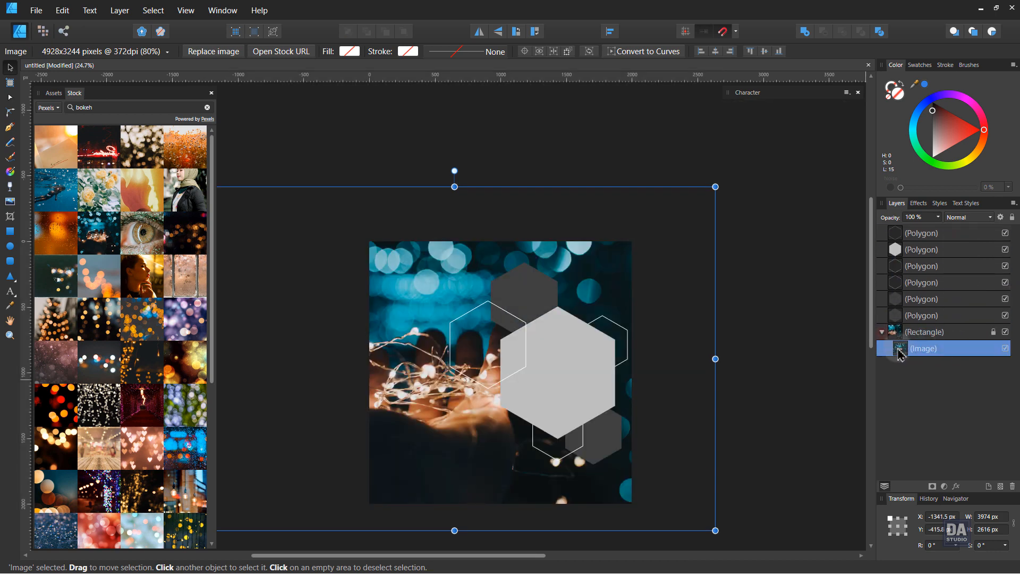
Step: Apply a Gaussian Blur of about 12.4 px to the photo and lower its opacity to 66%
{"action": "left_click", "coordinate": [955, 487]}
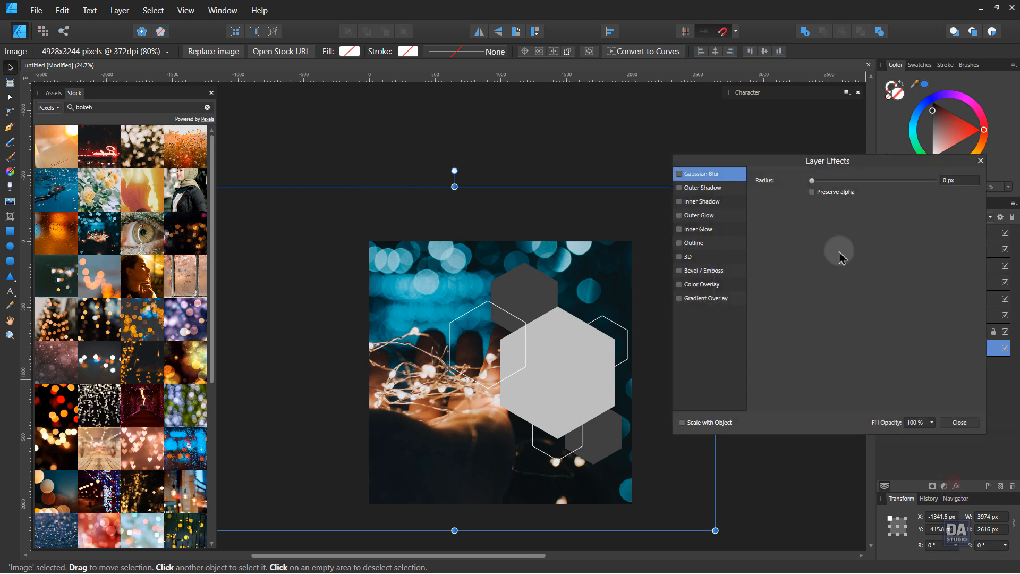
{"action": "left_click_drag", "start_coordinate": [809, 181], "coordinate": [867, 188]}
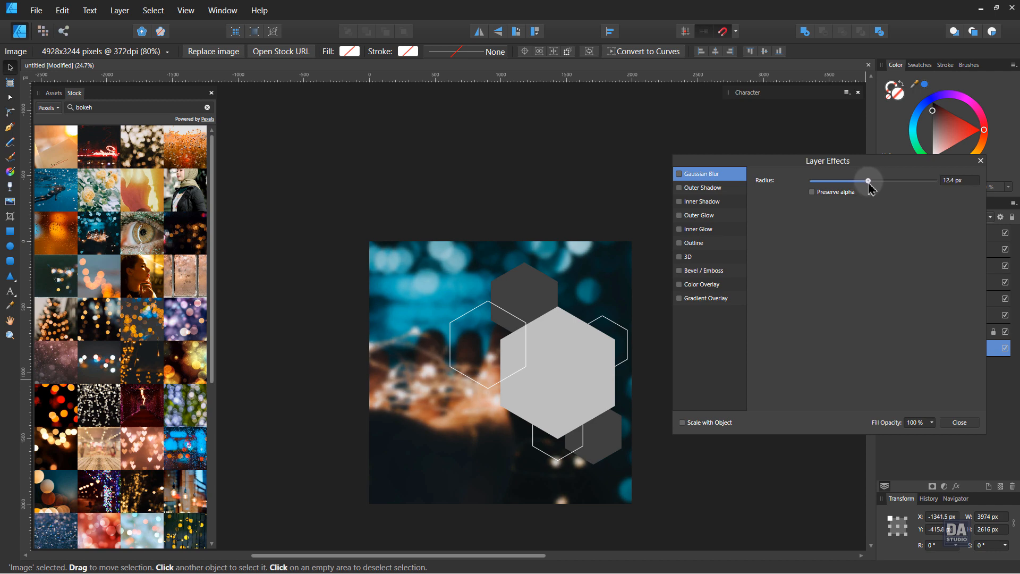
{"action": "left_click", "coordinate": [958, 422]}
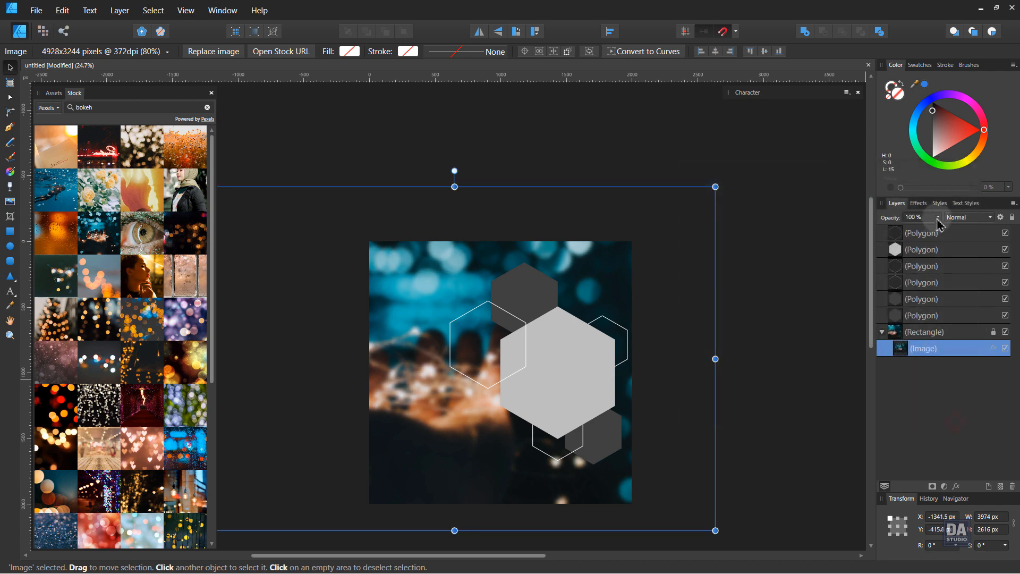
{"action": "left_click_drag", "start_coordinate": [941, 232], "coordinate": [911, 233]}
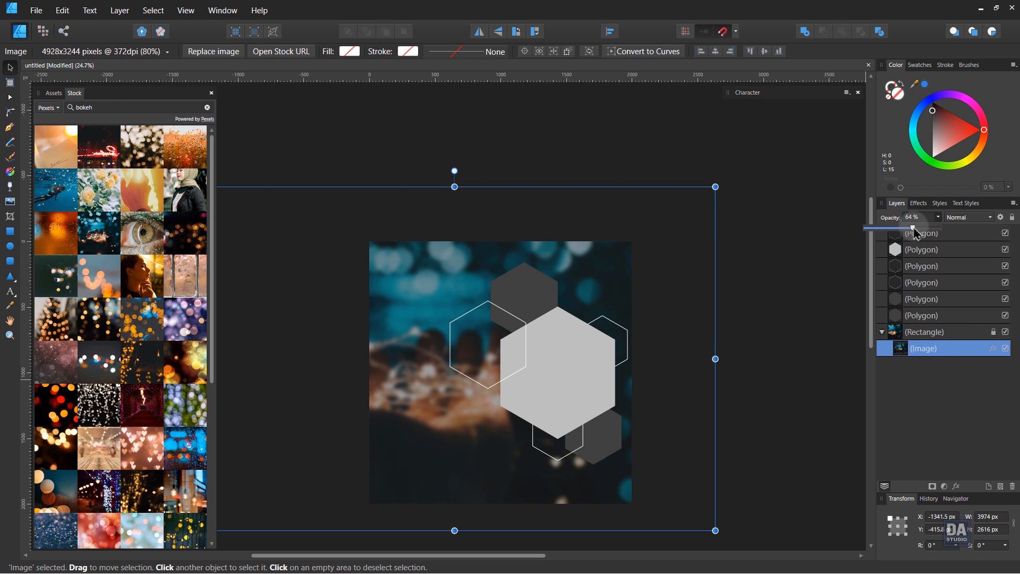
{"action": "left_click", "coordinate": [808, 301]}
Step: Place the white Design Art Studio logo asset in the artwork's upper-left corner, about 324 px wide
{"action": "left_click_drag", "start_coordinate": [622, 362], "coordinate": [619, 340]}
{"action": "mouse_move", "coordinate": [511, 334]}
{"action": "left_mouse_down"}
{"action": "mouse_move", "coordinate": [547, 333]}
{"action": "mouse_move", "coordinate": [578, 356]}
{"action": "left_mouse_up"}
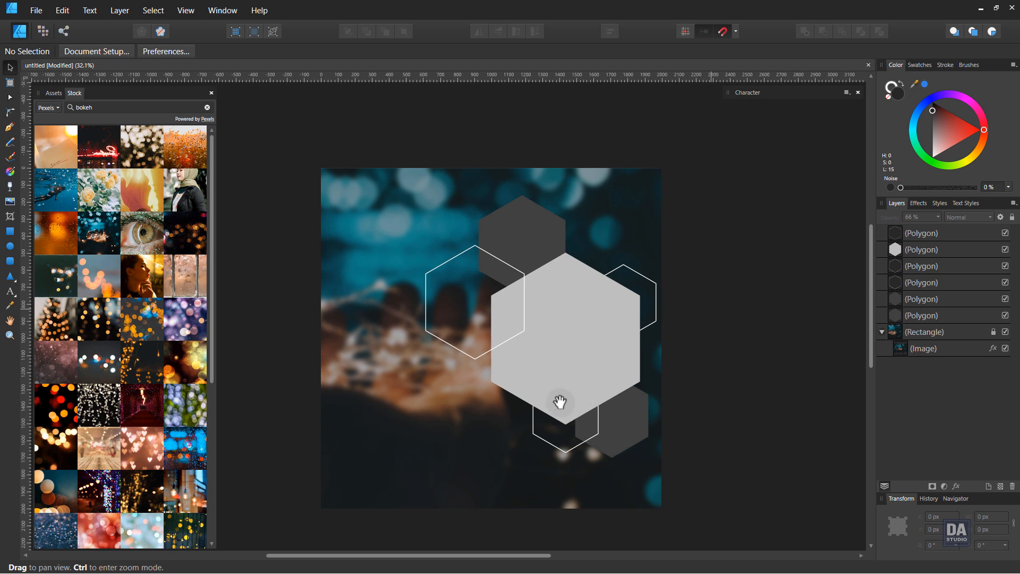
{"action": "left_click_drag", "start_coordinate": [566, 421], "coordinate": [565, 412]}
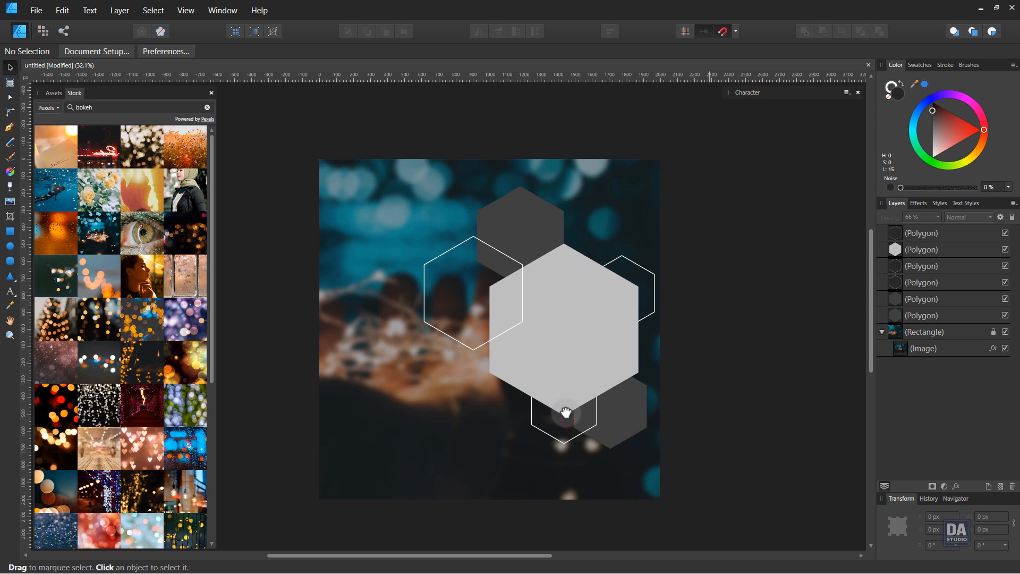
{"action": "left_click_drag", "start_coordinate": [448, 372], "coordinate": [449, 366]}
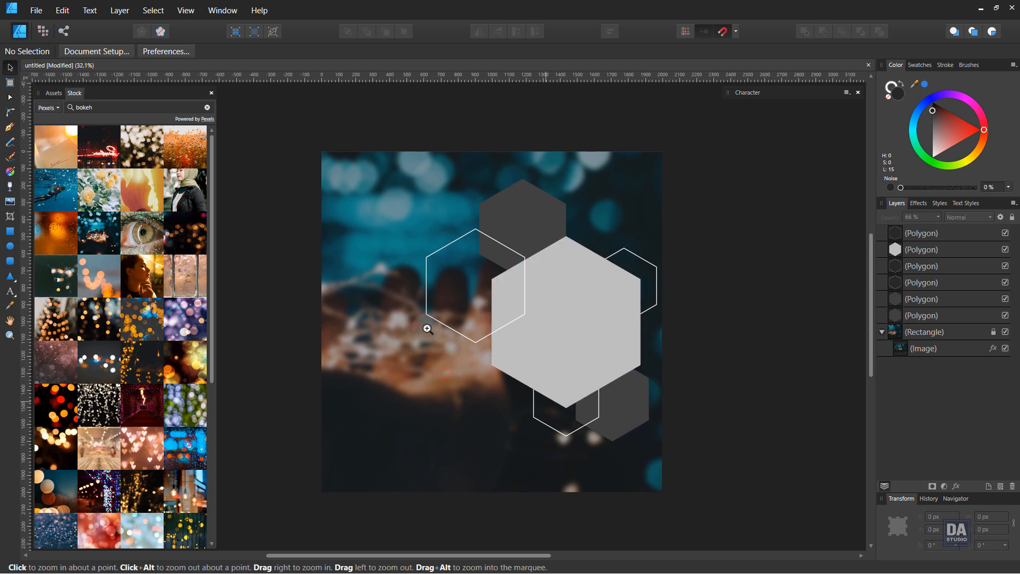
{"action": "left_click_drag", "start_coordinate": [427, 327], "coordinate": [451, 345]}
{"action": "left_click", "coordinate": [54, 93]}
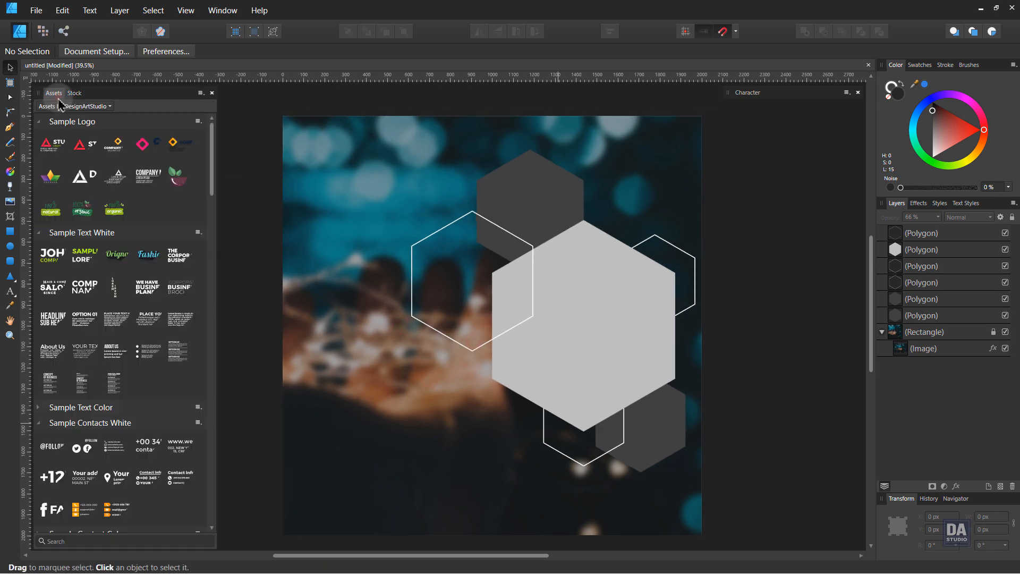
{"action": "left_click_drag", "start_coordinate": [101, 179], "coordinate": [331, 149]}
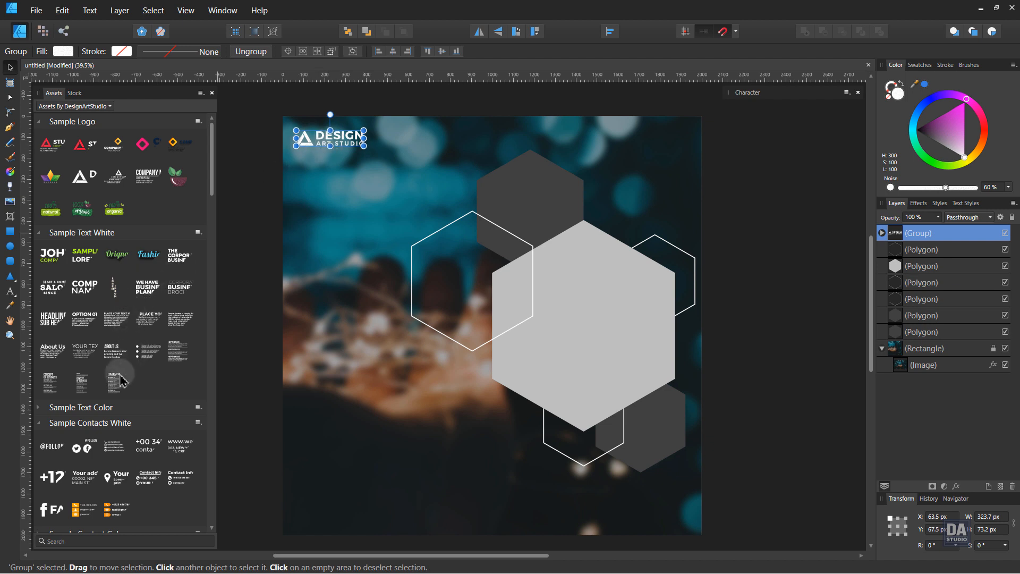
Step: Place the NEW COLLECTION text asset below the logo, enlarge it to about 422 px wide and duplicate it directly underneath
{"action": "scroll", "coordinate": [112, 423], "scroll_direction": "down", "scroll_amount": 5}
{"action": "scroll", "coordinate": [112, 424], "scroll_direction": "down", "scroll_amount": 2}
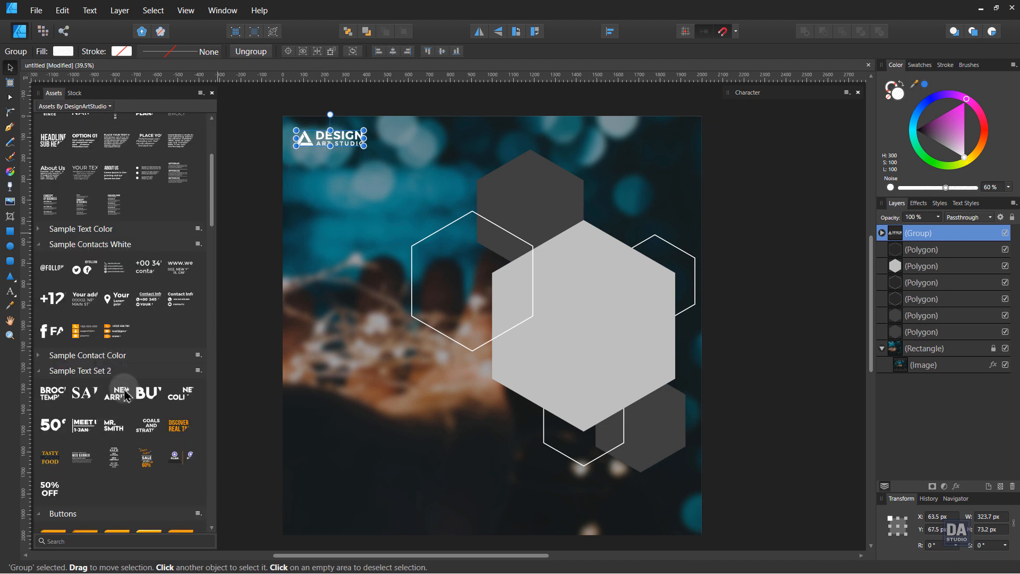
{"action": "left_click_drag", "start_coordinate": [119, 393], "coordinate": [374, 255]}
{"action": "key", "text": "ctrl+z"}
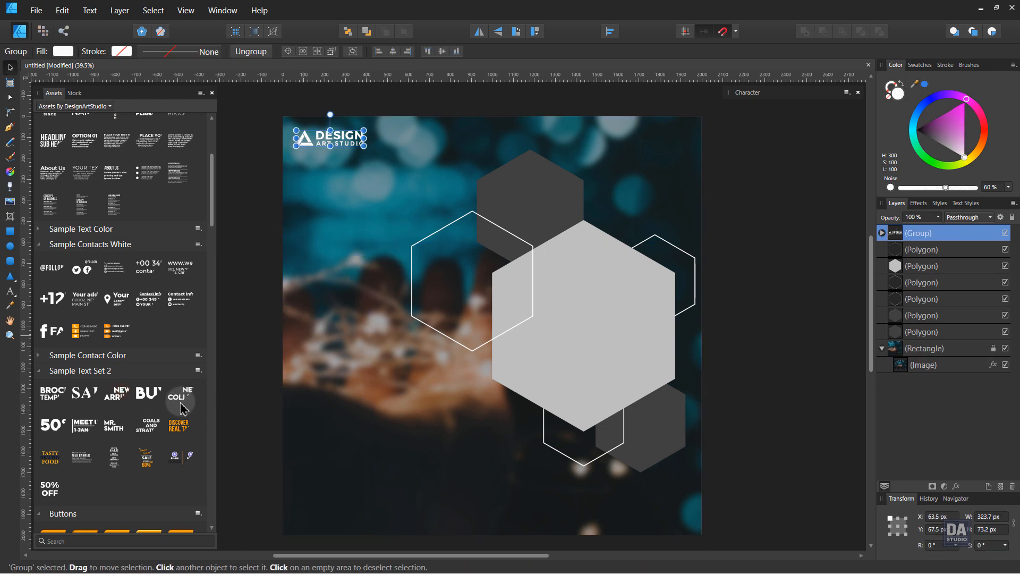
{"action": "left_click_drag", "start_coordinate": [181, 393], "coordinate": [339, 274]}
{"action": "left_click", "coordinate": [526, 51]}
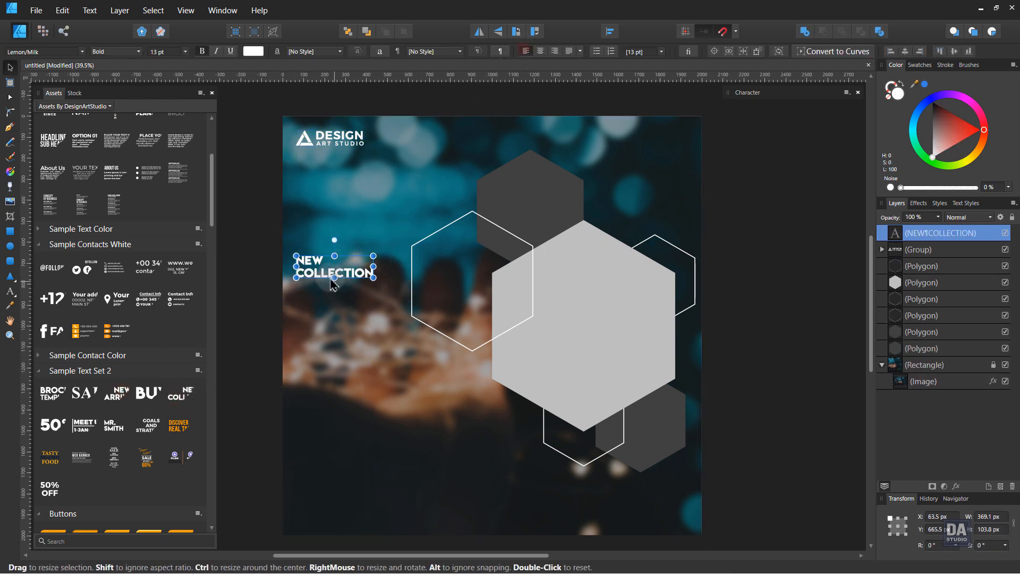
{"action": "left_click_drag", "start_coordinate": [373, 277], "coordinate": [366, 316]}
Step: Change the duplicated heading's text to 2021 and enlarge it to about twice its size
{"action": "double_click", "coordinate": [360, 312]}
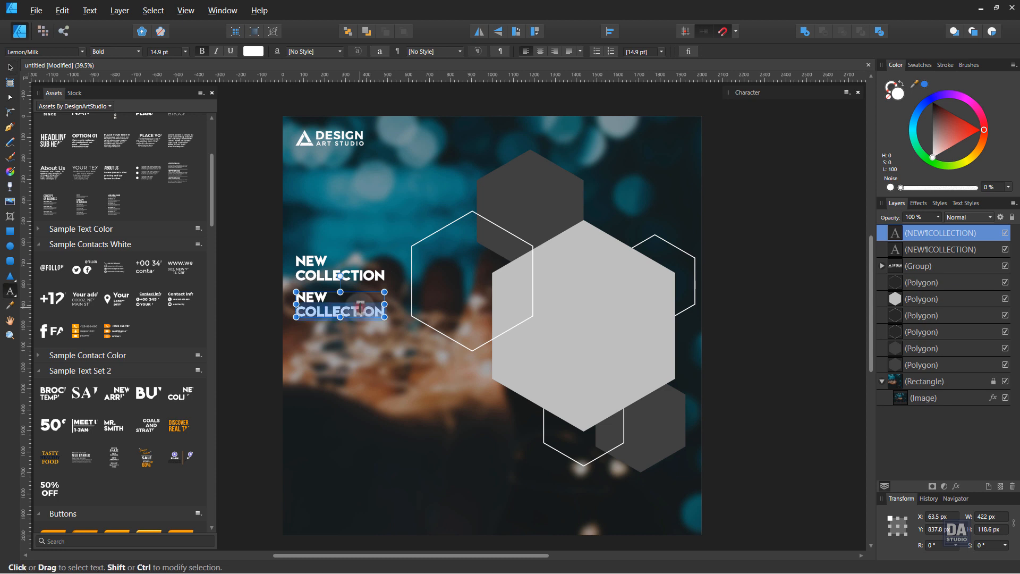
{"action": "type", "text": "2021"}
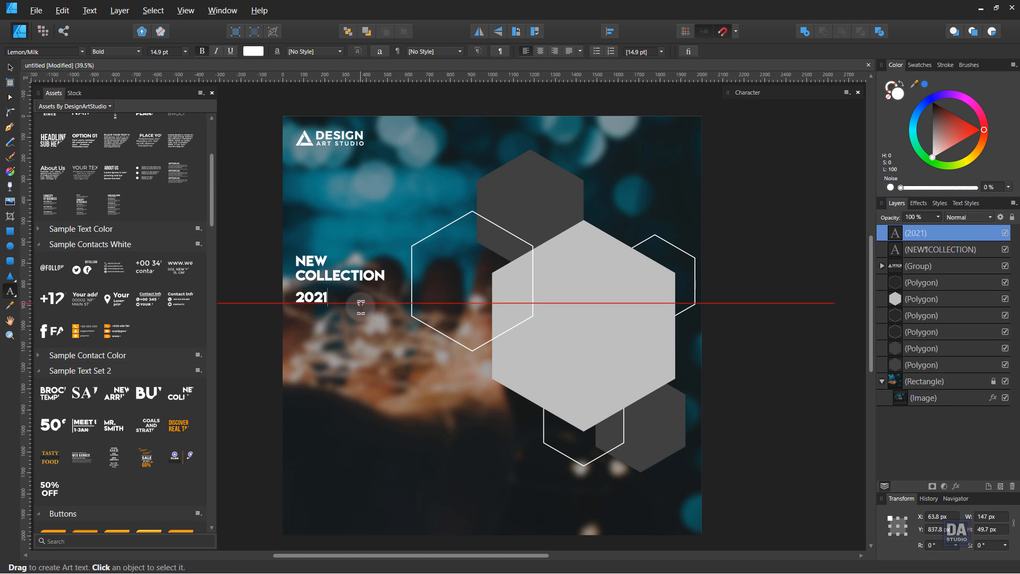
{"action": "left_click", "coordinate": [10, 69]}
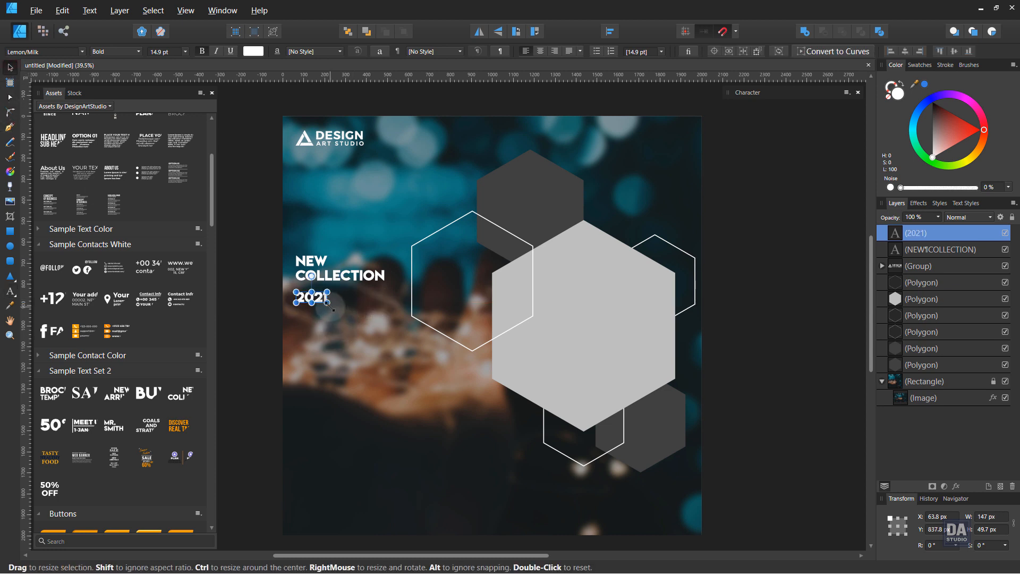
{"action": "left_click_drag", "start_coordinate": [327, 304], "coordinate": [357, 318]}
Step: Place the SALE text asset below 2021 and change its wording to FASHION
{"action": "left_click_drag", "start_coordinate": [330, 394], "coordinate": [336, 375]}
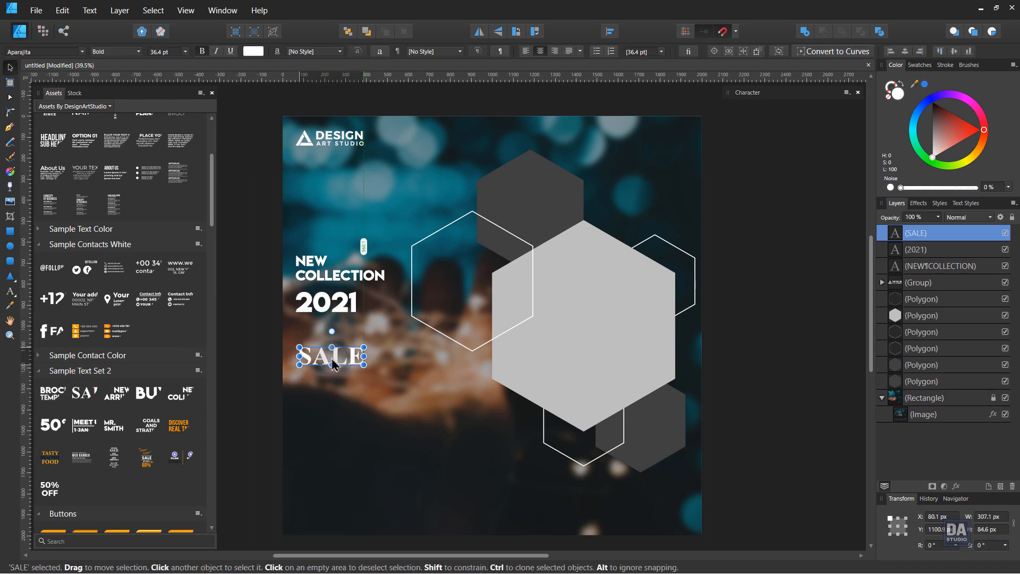
{"action": "left_click_drag", "start_coordinate": [331, 363], "coordinate": [338, 362]}
{"action": "double_click", "coordinate": [337, 359]}
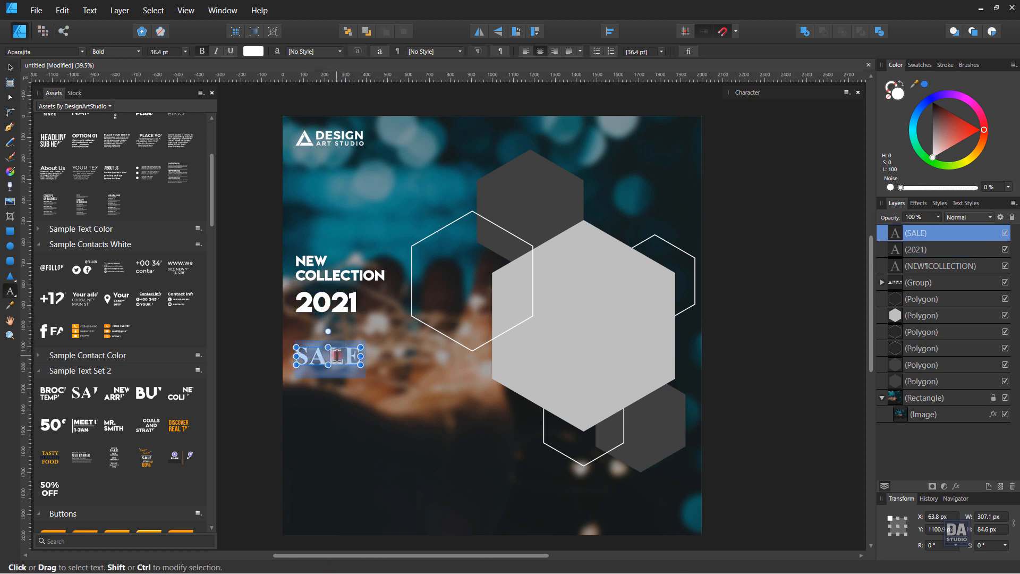
{"action": "type", "text": "DAS"}
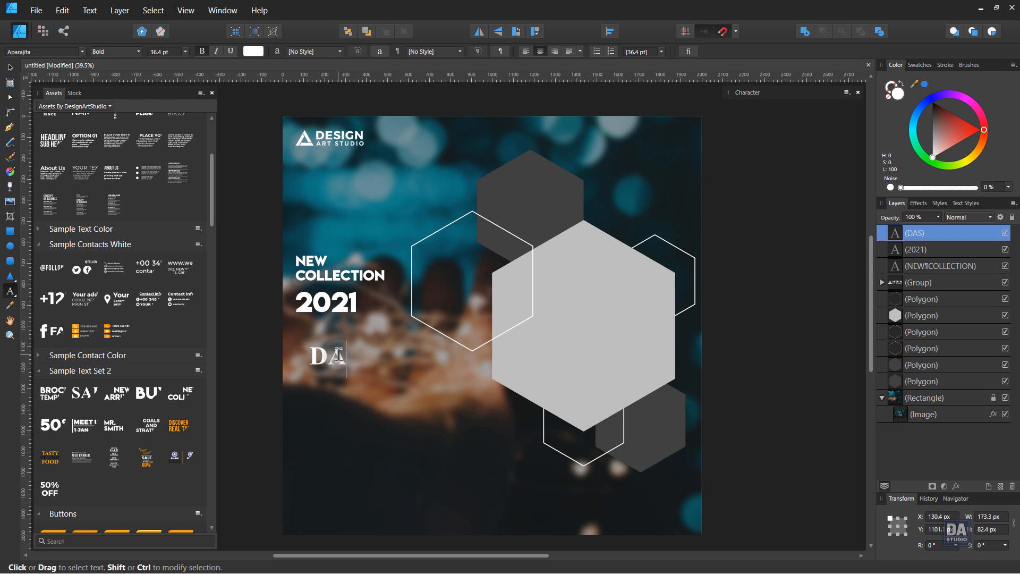
{"action": "key", "text": "BackSpace"}
{"action": "key", "text": "BackSpace"}
{"action": "type", "text": "FA"}
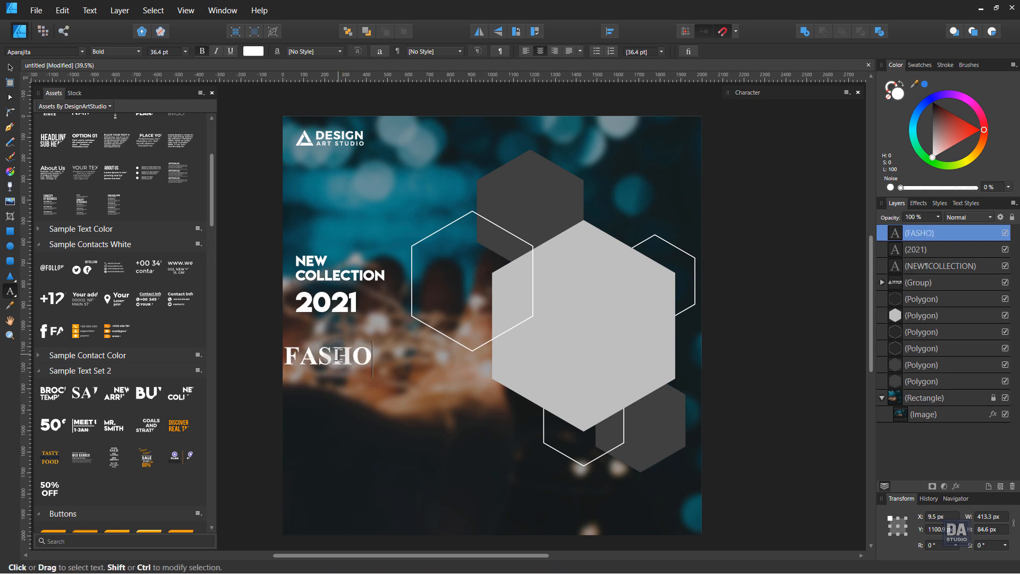
{"action": "type", "text": "SHION"}
{"action": "key", "text": "Escape"}
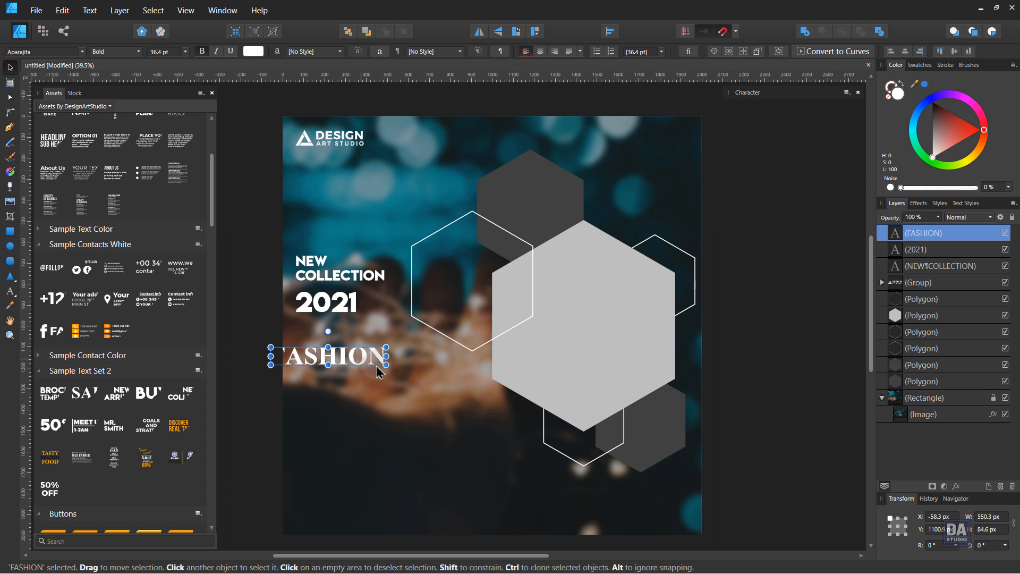
Step: Align FASHION with the left margin at about 656 px wide and add a SALE text at 41.8 pt directly below it
{"action": "left_click_drag", "start_coordinate": [364, 359], "coordinate": [435, 380]}
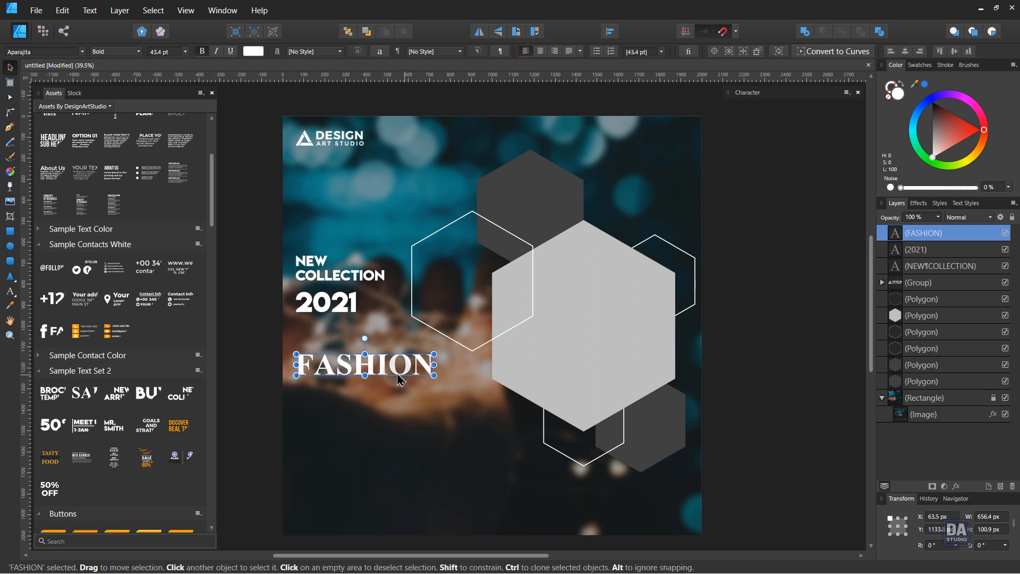
{"action": "left_click_drag", "start_coordinate": [86, 393], "coordinate": [386, 404]}
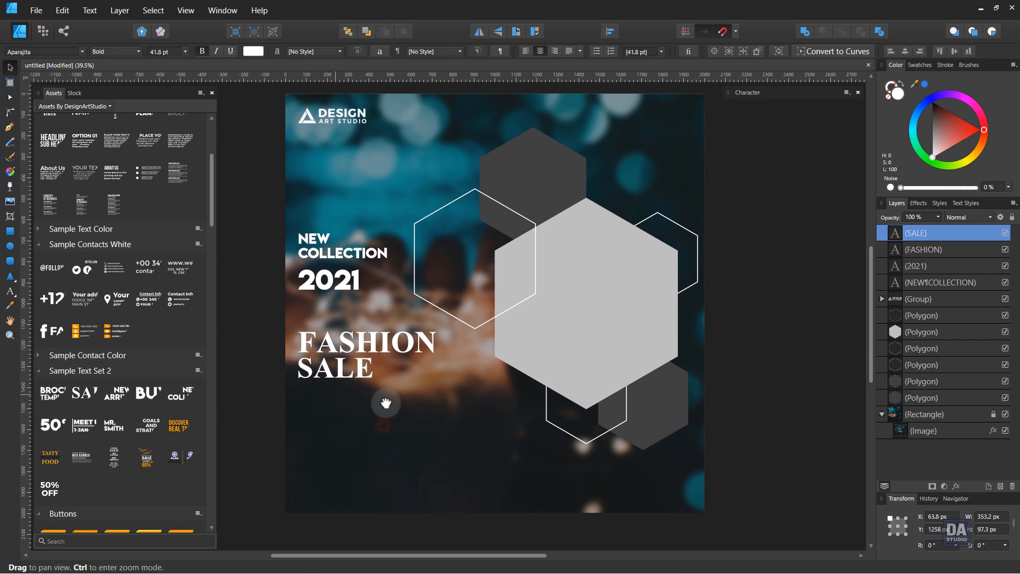
Step: Place the PLACE YOUR TEXT HERE paragraph asset below SALE, aligned with the left margin
{"action": "scroll", "coordinate": [120, 234], "scroll_direction": "up", "scroll_amount": 2}
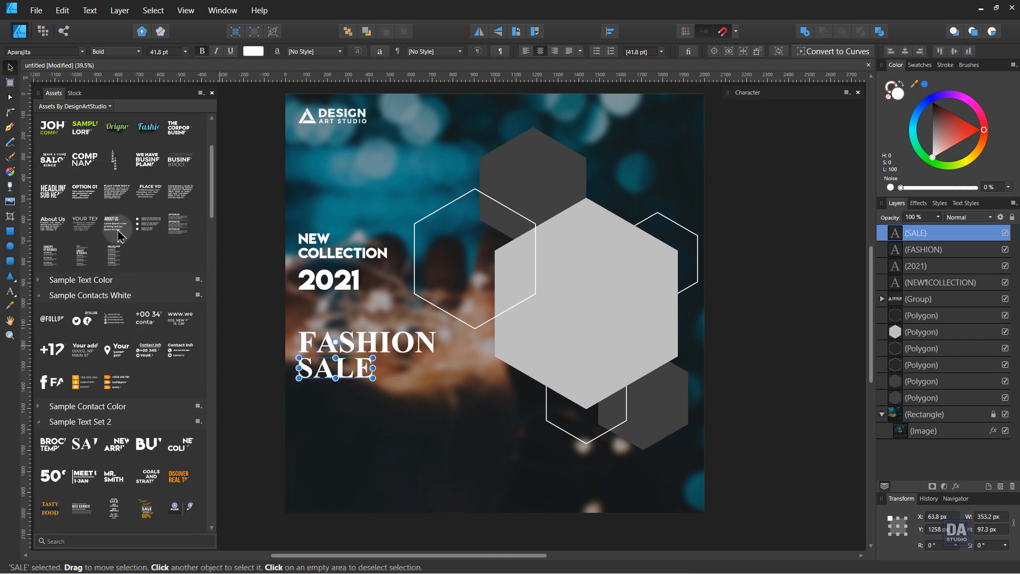
{"action": "left_click_drag", "start_coordinate": [118, 204], "coordinate": [353, 415]}
Step: Set the paragraph's body text to Montserrat Light and widen its frame to about 582 px
{"action": "double_click", "coordinate": [354, 415]}
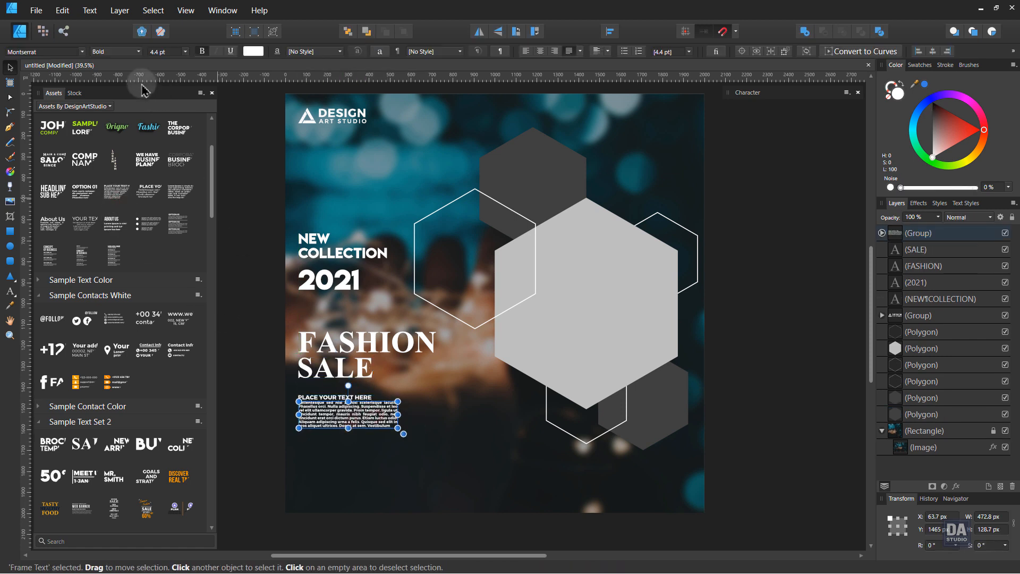
{"action": "left_click", "coordinate": [110, 50]}
{"action": "left_click", "coordinate": [99, 88]}
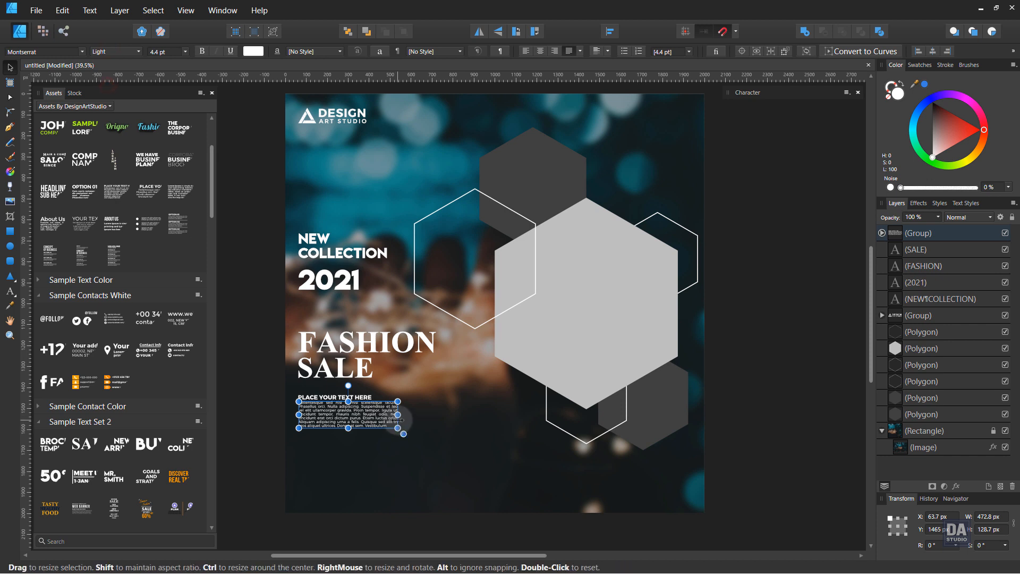
{"action": "left_click_drag", "start_coordinate": [398, 415], "coordinate": [425, 415]}
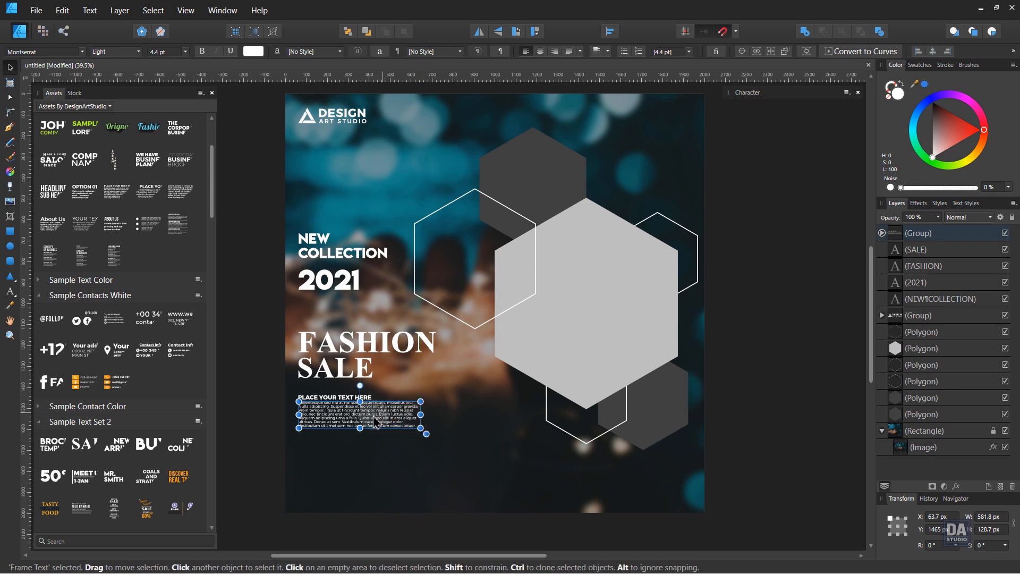
Step: Reduce the PLACE YOUR TEXT HERE heading above the body text to about 5.6 pt
{"action": "scroll", "coordinate": [321, 393], "scroll_direction": "up", "scroll_amount": 4}
{"action": "left_click", "coordinate": [332, 404], "text": "ctrl"}
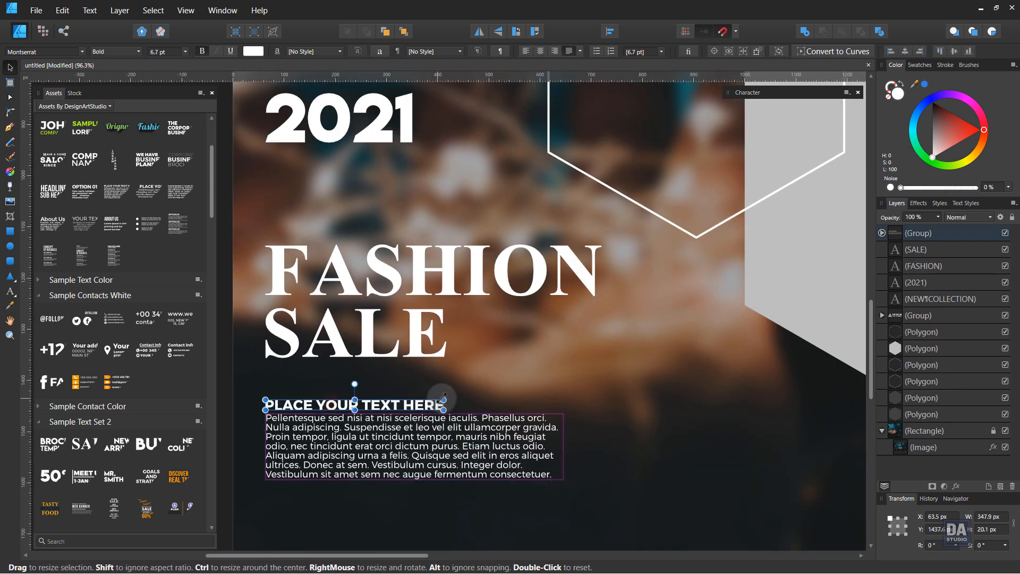
{"action": "left_click_drag", "start_coordinate": [445, 401], "coordinate": [412, 396]}
{"action": "scroll", "coordinate": [410, 403], "scroll_direction": "down", "scroll_amount": 5}
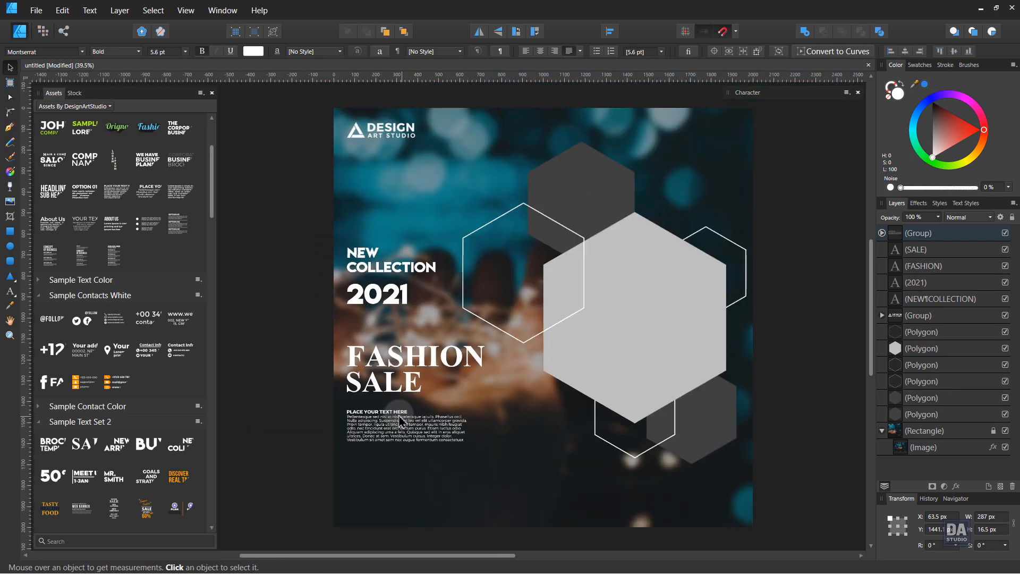
Step: Place an orange rounded SHOP NOW button asset below the paragraph, aligned with the left margin
{"action": "left_click", "coordinate": [311, 466]}
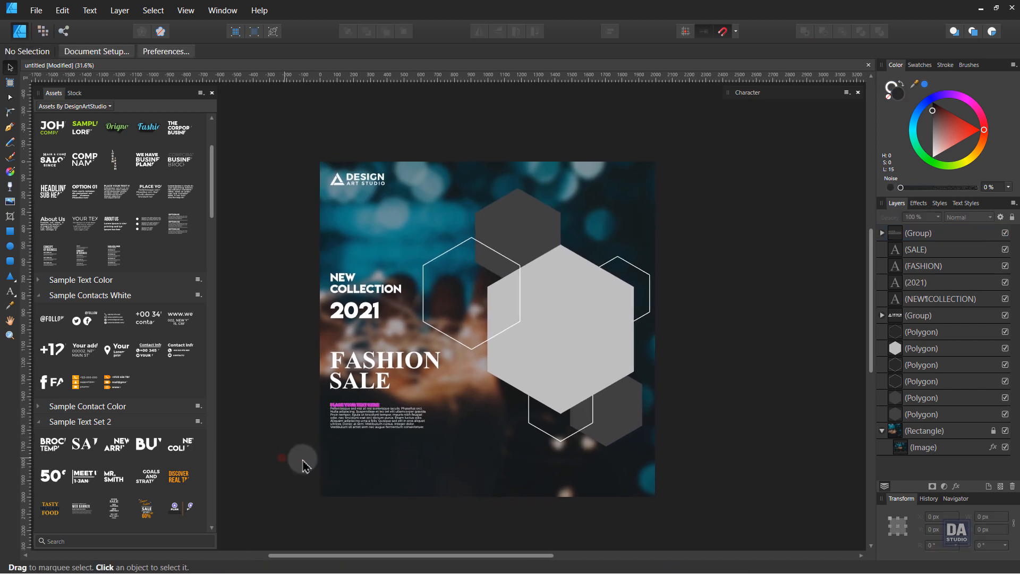
{"action": "left_click_drag", "start_coordinate": [387, 441], "coordinate": [373, 442]}
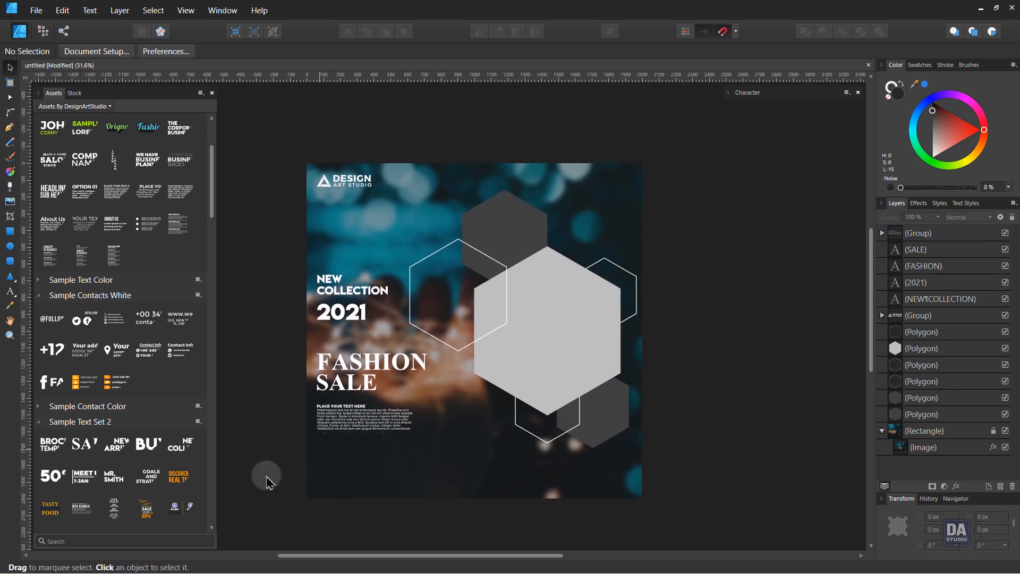
{"action": "scroll", "coordinate": [141, 485], "scroll_direction": "down", "scroll_amount": 5}
{"action": "left_click_drag", "start_coordinate": [53, 460], "coordinate": [365, 461]}
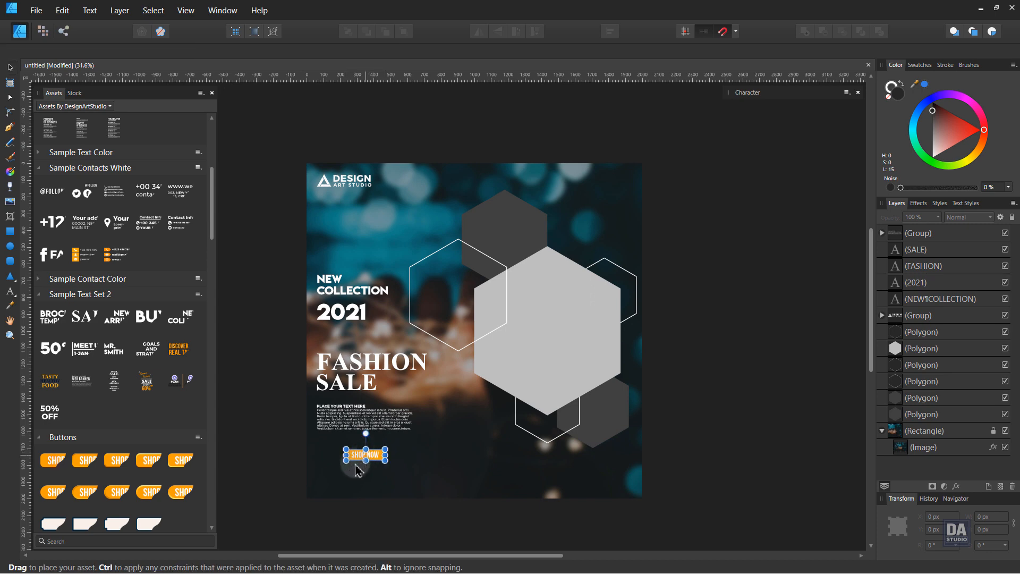
{"action": "scroll", "coordinate": [345, 457], "scroll_direction": "up", "scroll_amount": 6}
{"action": "left_click_drag", "start_coordinate": [495, 414], "coordinate": [359, 382]}
Step: Widen the button's rounded rectangle to about 307 px and centre the SHOP NOW text inside it
{"action": "double_click", "coordinate": [463, 377]}
{"action": "left_click_drag", "start_coordinate": [477, 373], "coordinate": [532, 373]}
{"action": "left_click", "coordinate": [422, 380]}
{"action": "left_click_drag", "start_coordinate": [422, 380], "coordinate": [456, 382]}
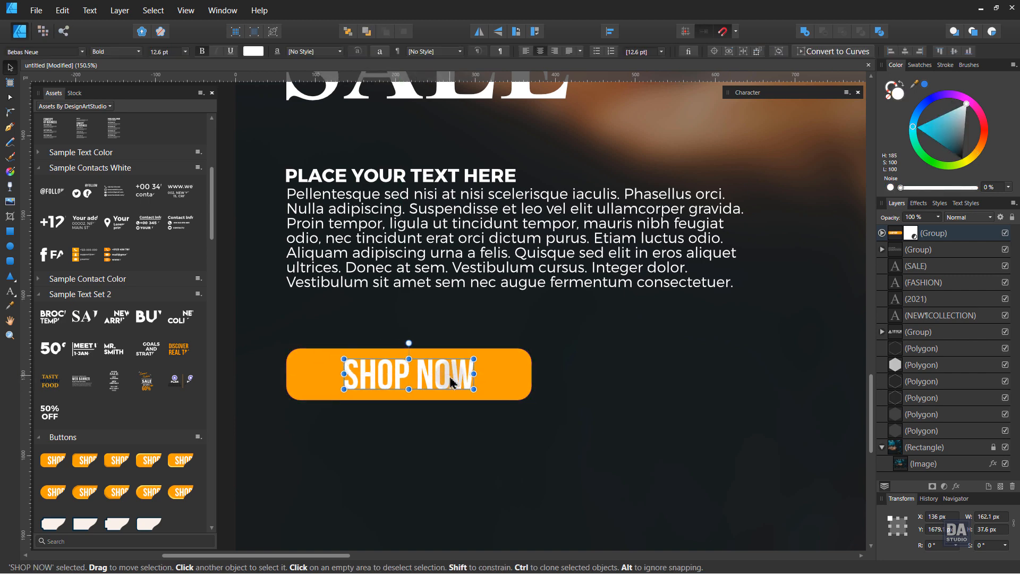
Step: Set the SHOP NOW text to Montserrat Light and scale it down to about 252 px wide within the button
{"action": "left_click", "coordinate": [42, 52]}
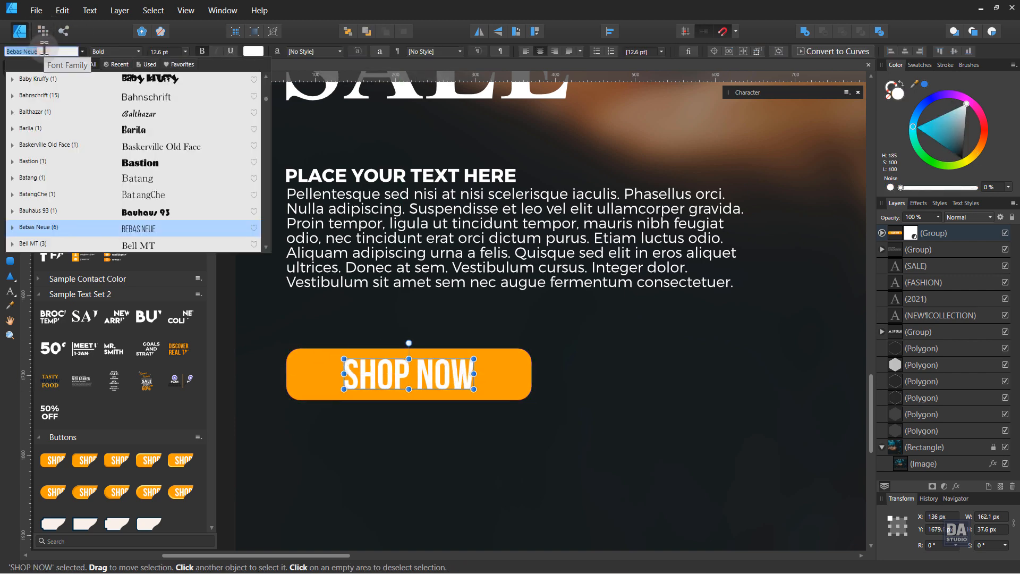
{"action": "type", "text": "mont"}
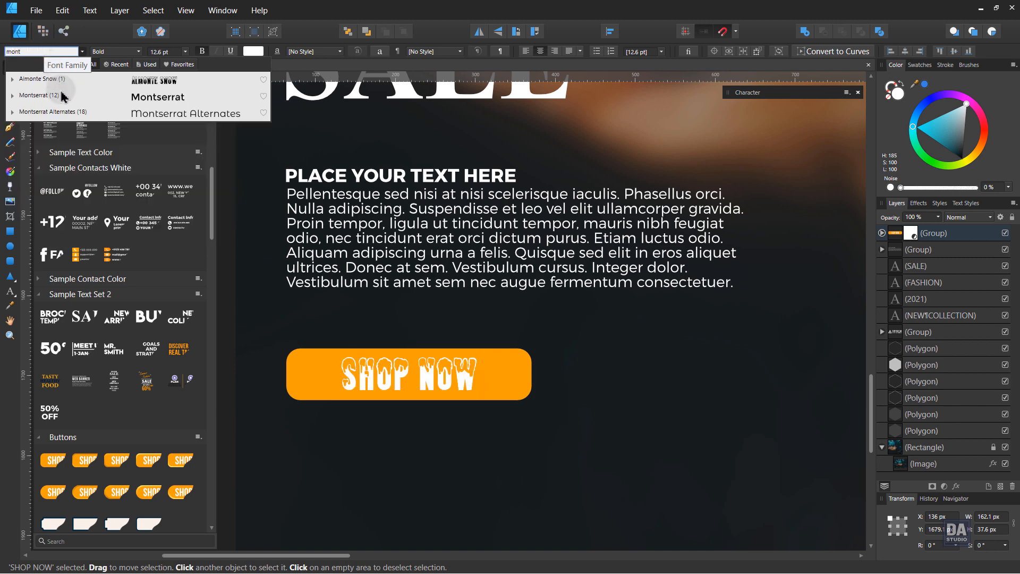
{"action": "left_click", "coordinate": [62, 97]}
{"action": "left_click", "coordinate": [113, 51]}
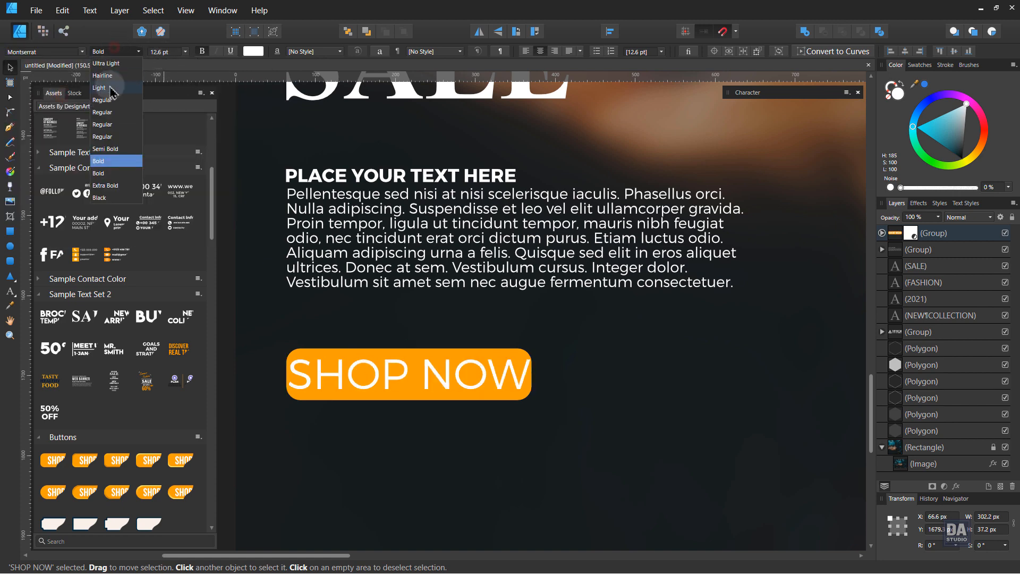
{"action": "left_click", "coordinate": [113, 89]}
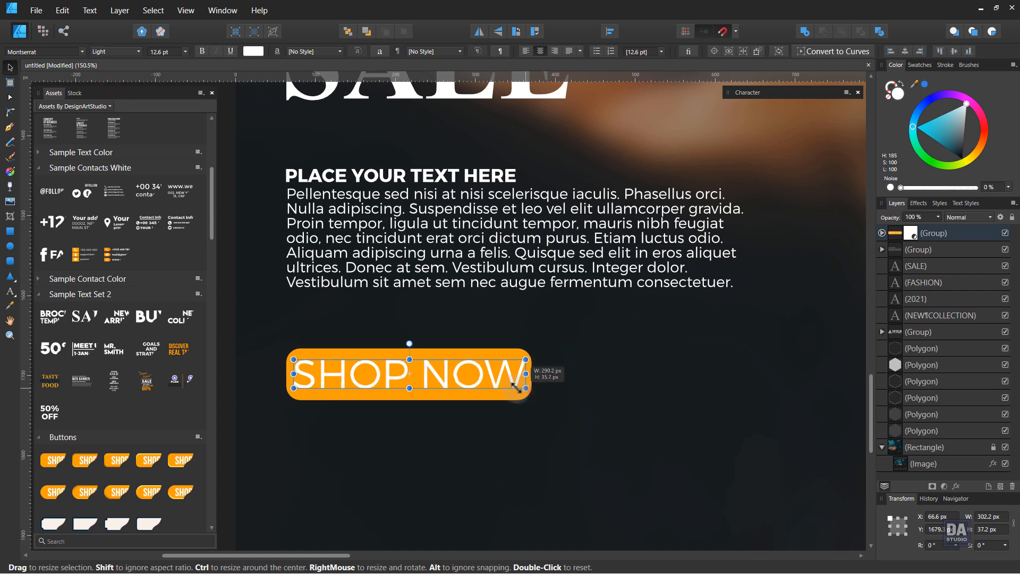
{"action": "left_click_drag", "start_coordinate": [509, 389], "coordinate": [511, 390]}
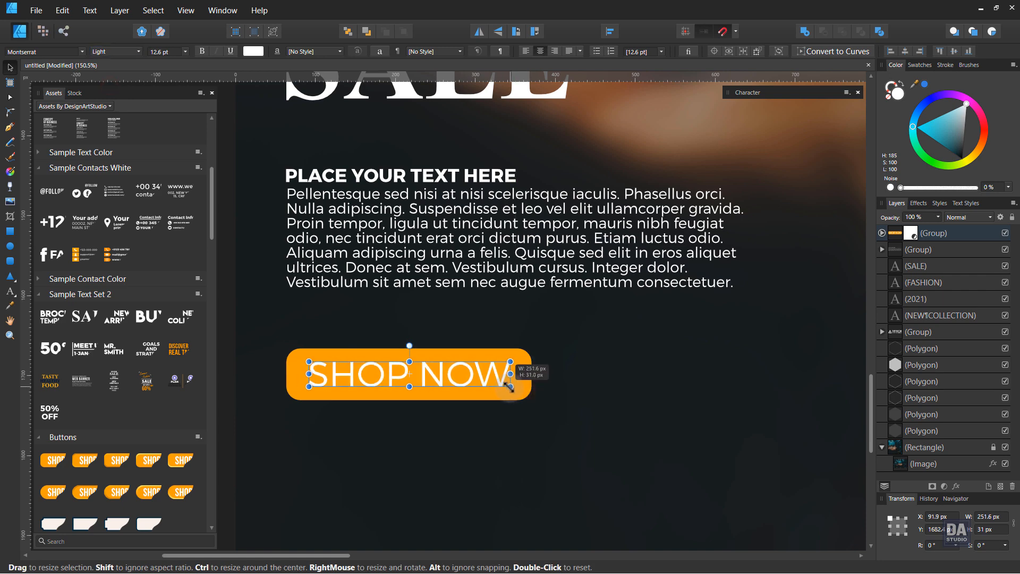
Step: Fill the SHOP NOW button's rounded rectangle with a dark grey from the Greys palette
{"action": "scroll", "coordinate": [496, 400], "scroll_direction": "down", "scroll_amount": 2}
{"action": "left_click", "coordinate": [510, 395]}
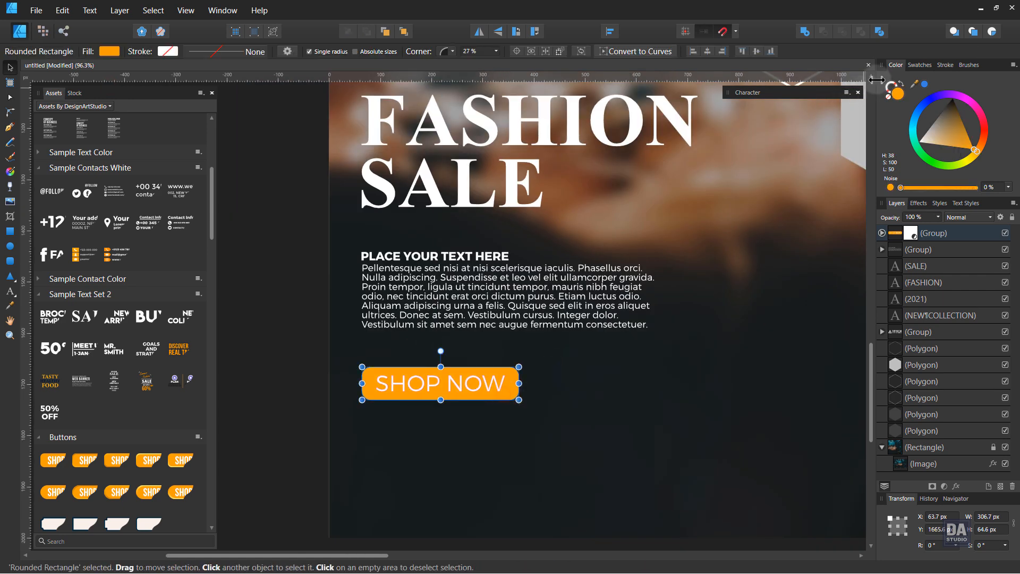
{"action": "left_click", "coordinate": [919, 64]}
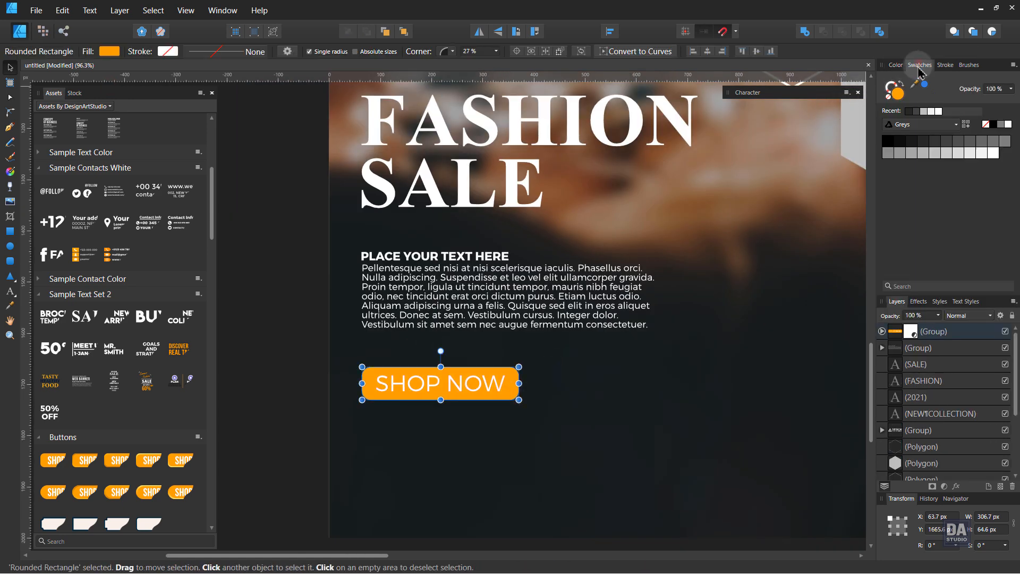
{"action": "left_click", "coordinate": [960, 148]}
{"action": "left_click", "coordinate": [951, 147]}
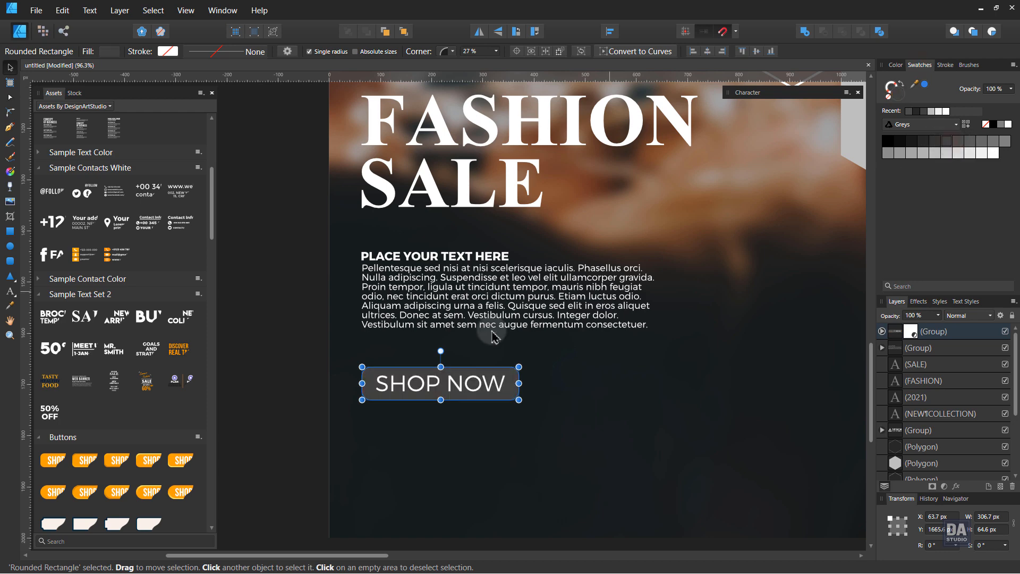
{"action": "left_click", "coordinate": [319, 401]}
Step: Select the headings, paragraph and button together, enlarge them slightly and move them back into line under the logo
{"action": "scroll", "coordinate": [606, 364], "scroll_direction": "down", "scroll_amount": 5}
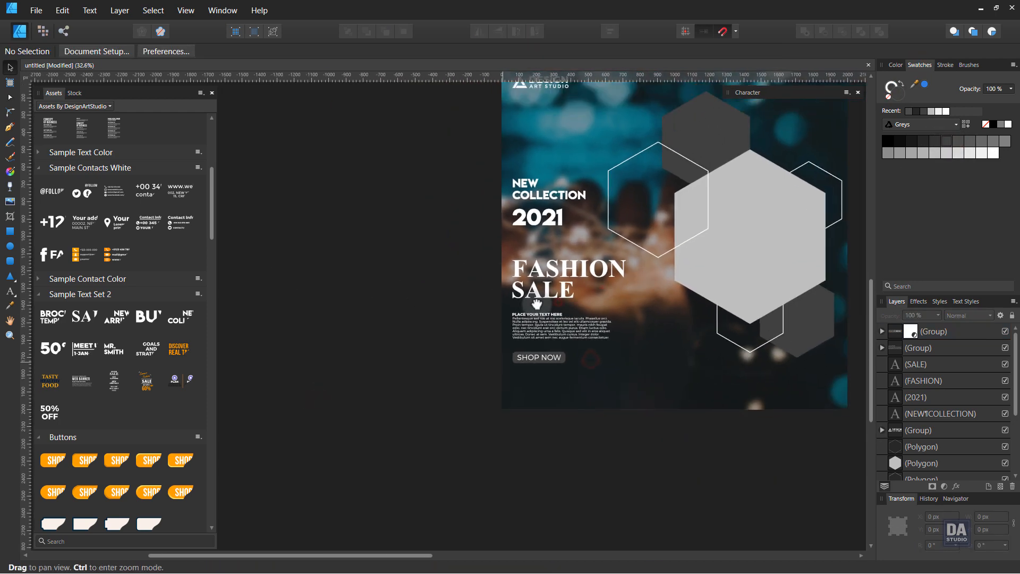
{"action": "left_click_drag", "start_coordinate": [537, 304], "coordinate": [337, 342]}
{"action": "left_click_drag", "start_coordinate": [282, 194], "coordinate": [424, 449]}
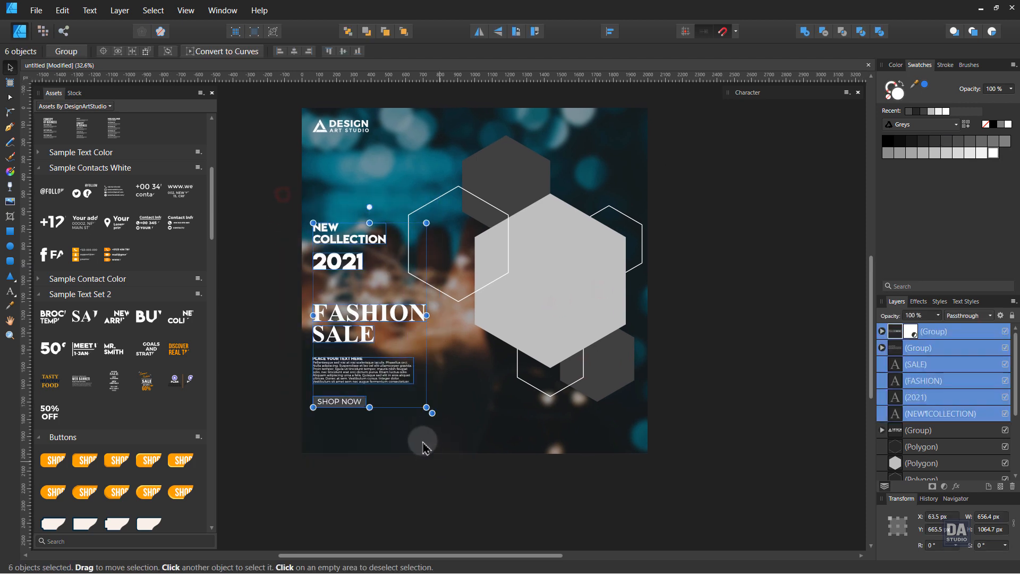
{"action": "left_click_drag", "start_coordinate": [432, 414], "coordinate": [449, 428]}
{"action": "left_click_drag", "start_coordinate": [414, 392], "coordinate": [374, 433]}
{"action": "left_click", "coordinate": [274, 402]}
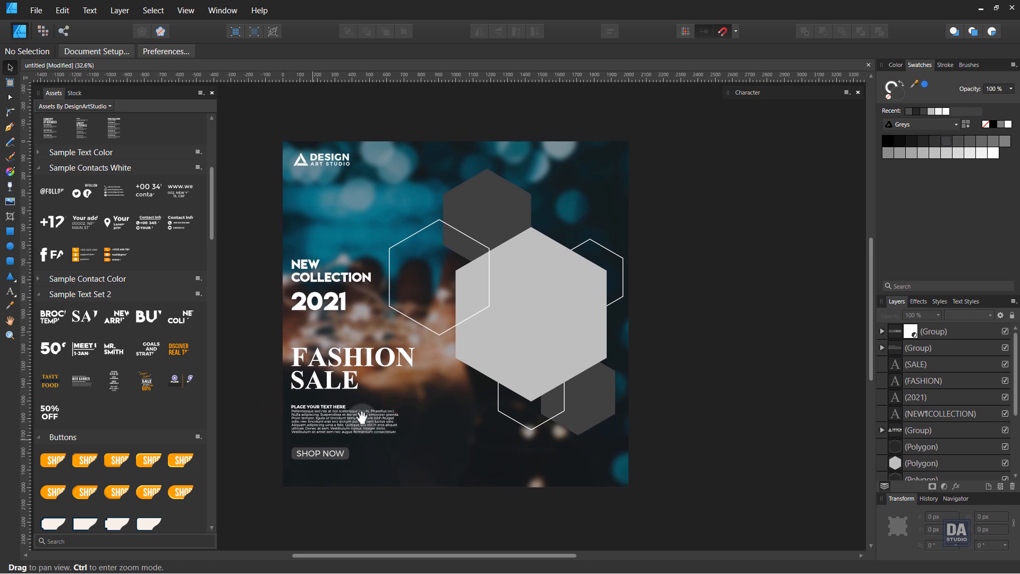
{"action": "left_click", "coordinate": [342, 388]}
{"action": "left_click", "coordinate": [381, 454]}
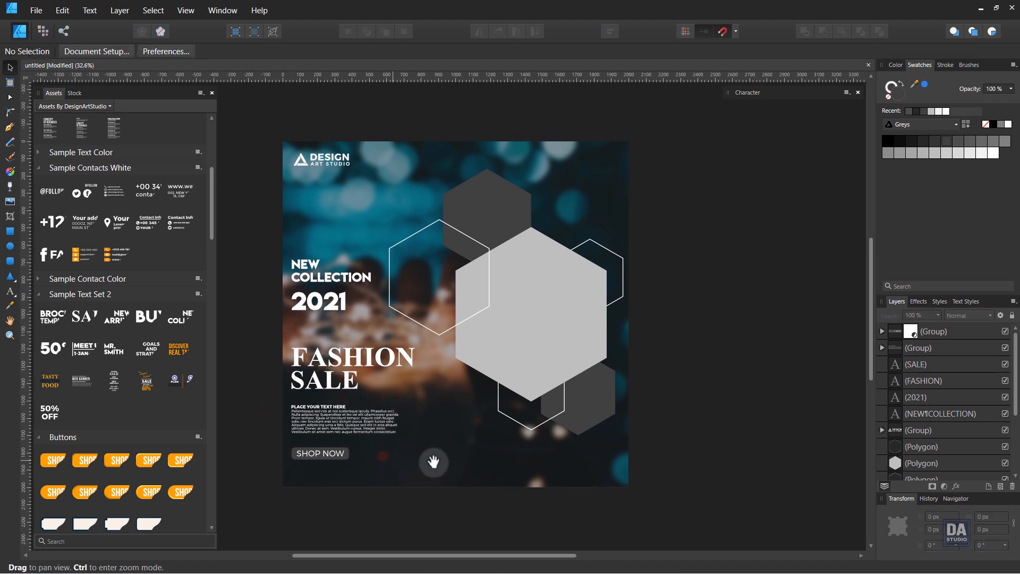
{"action": "left_click_drag", "start_coordinate": [434, 462], "coordinate": [428, 466]}
{"action": "scroll", "coordinate": [115, 334], "scroll_direction": "up", "scroll_amount": 3}
{"action": "left_click_drag", "start_coordinate": [81, 270], "coordinate": [605, 465]}
{"action": "scroll", "coordinate": [601, 484], "scroll_direction": "up", "scroll_amount": 4}
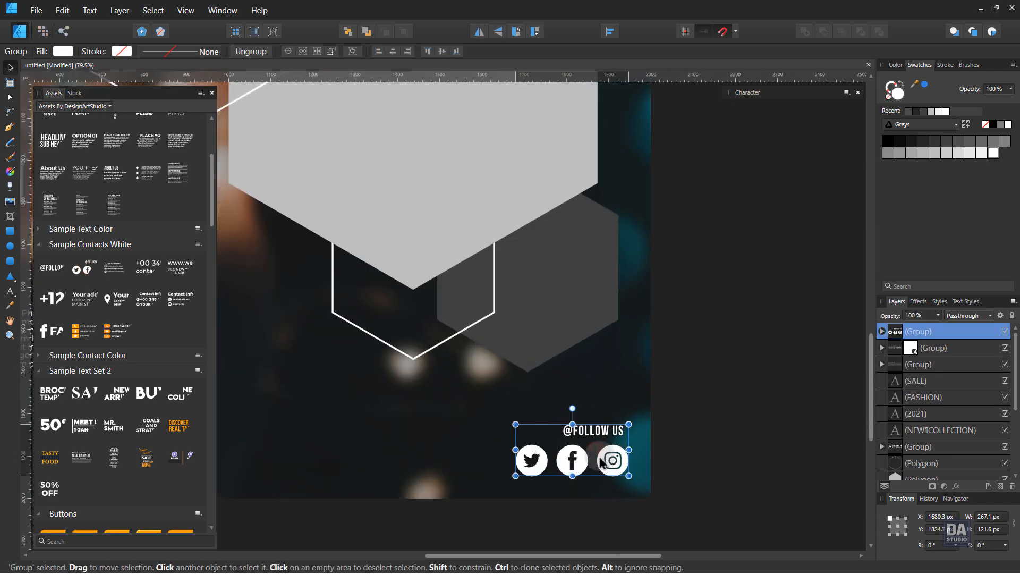
{"action": "scroll", "coordinate": [612, 473], "scroll_direction": "down", "scroll_amount": 6}
{"action": "scroll", "coordinate": [615, 478], "scroll_direction": "up", "scroll_amount": 2}
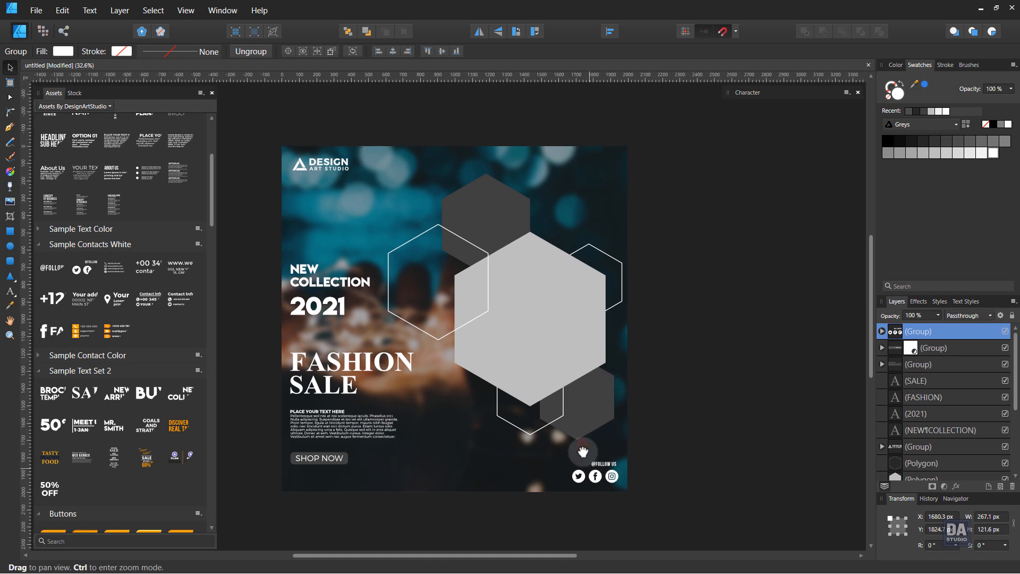
{"action": "left_click", "coordinate": [669, 433]}
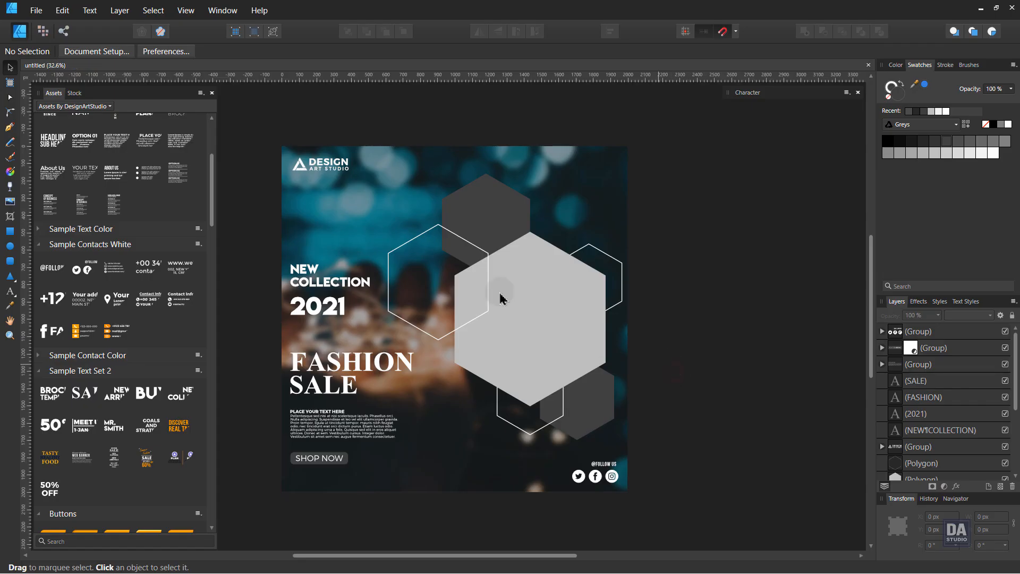
Step: Search the Pexels stock photos for "girl" and place the photo of the red-haired woman in a blue cardigan on the post
{"action": "left_click", "coordinate": [75, 93]}
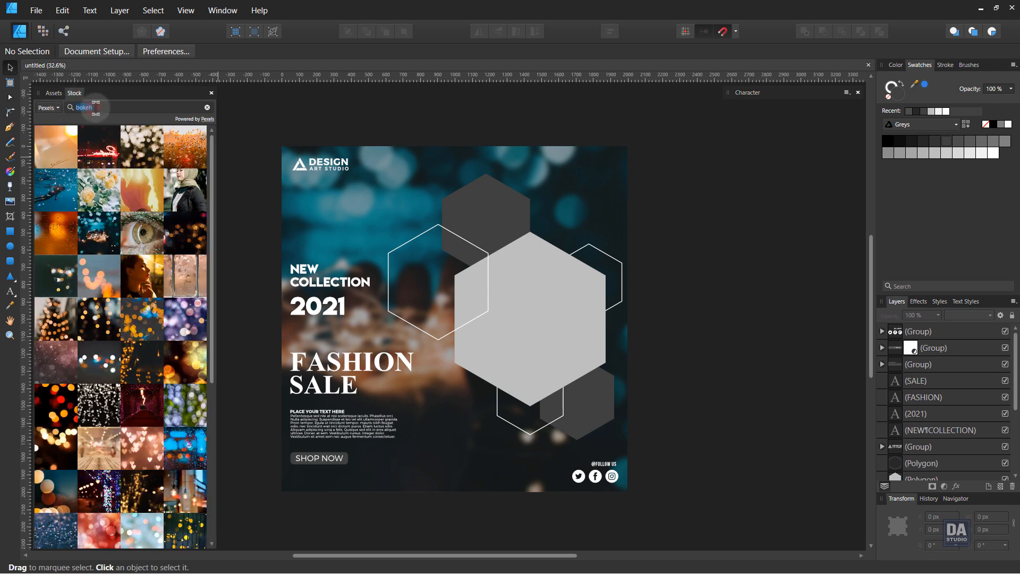
{"action": "key", "text": "Return"}
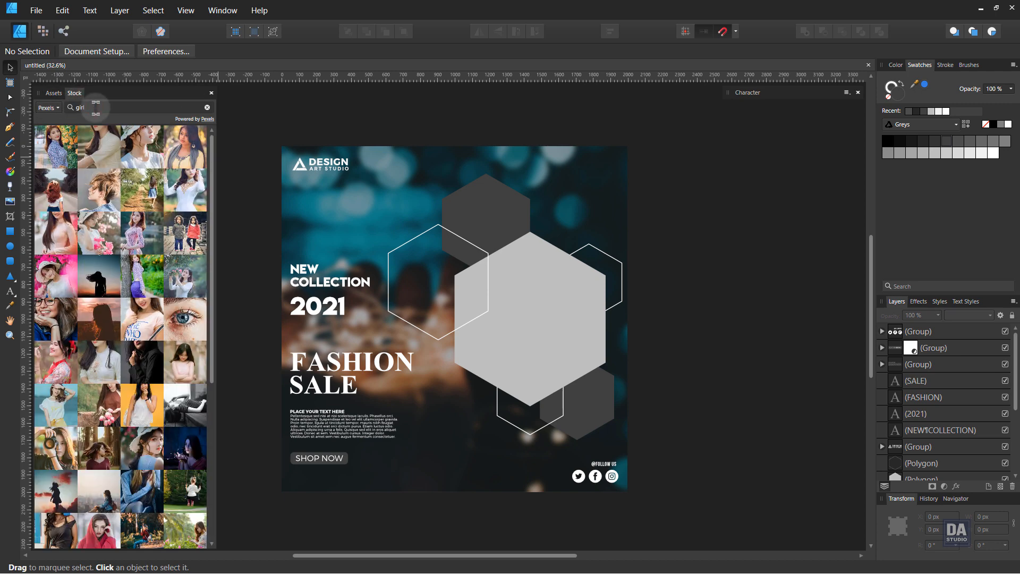
{"action": "scroll", "coordinate": [207, 326], "scroll_direction": "down", "scroll_amount": 5}
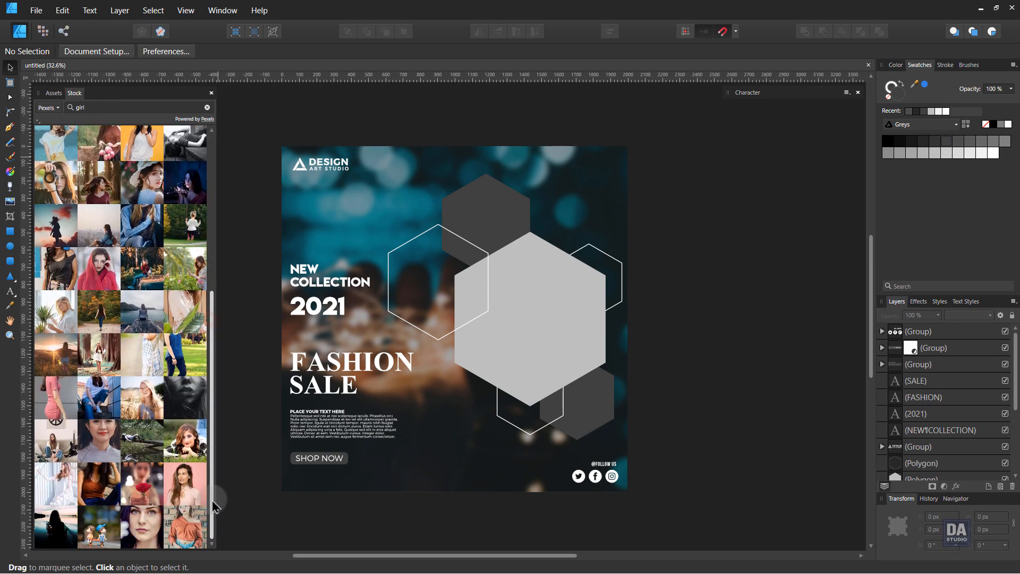
{"action": "left_click_drag", "start_coordinate": [213, 338], "coordinate": [219, 513]}
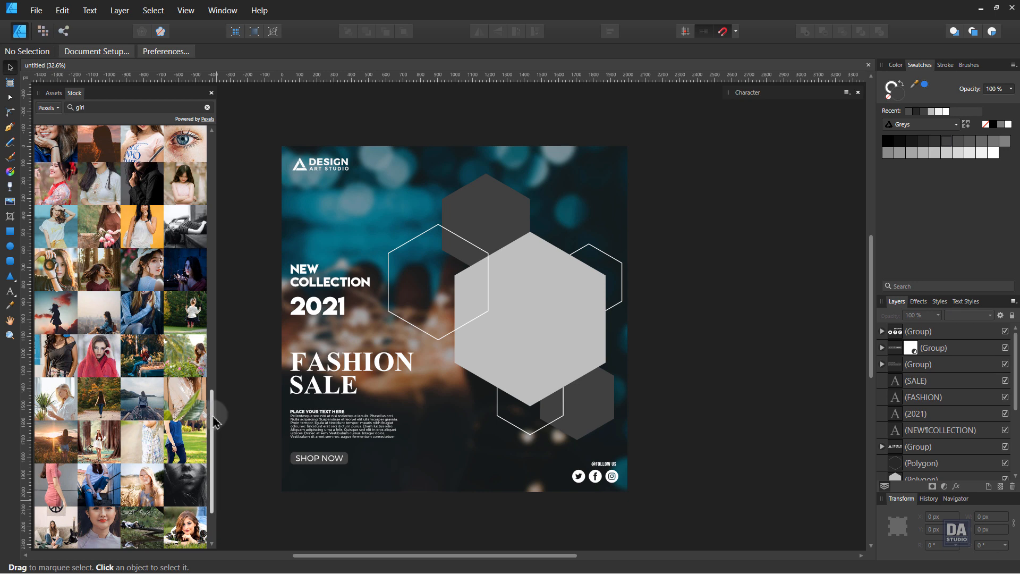
{"action": "left_click_drag", "start_coordinate": [213, 417], "coordinate": [216, 493]}
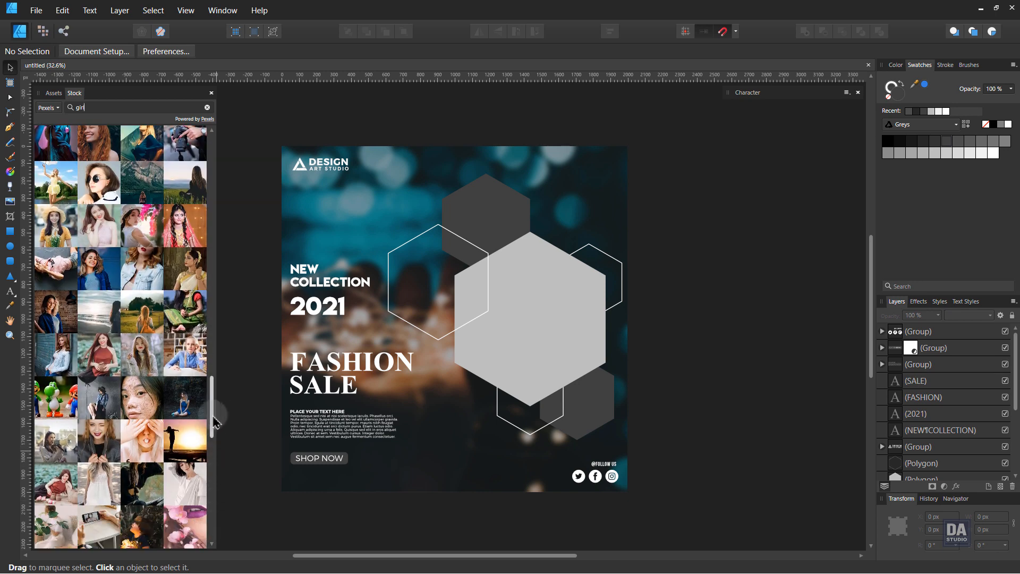
{"action": "left_click_drag", "start_coordinate": [214, 421], "coordinate": [219, 530]}
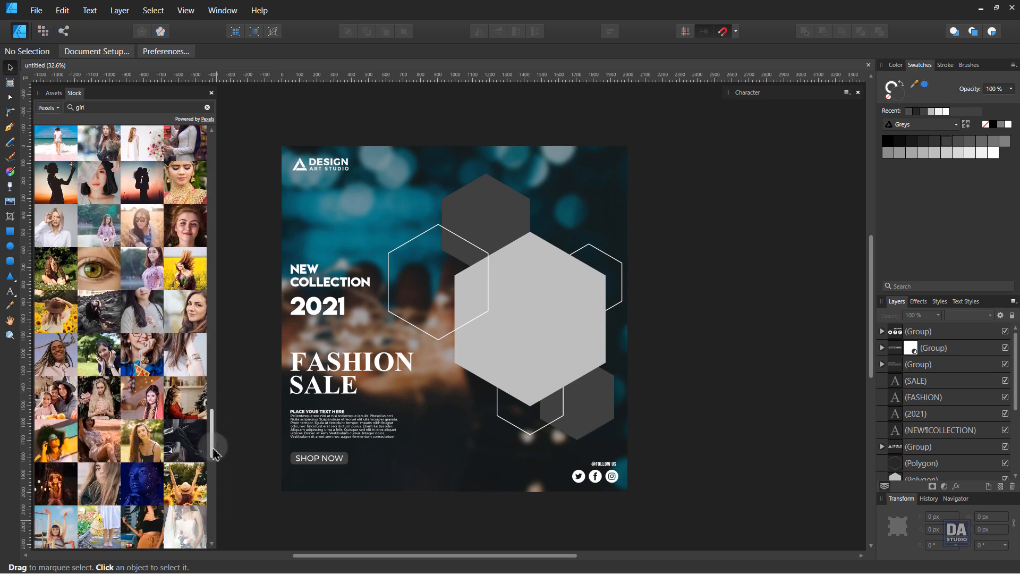
{"action": "left_click_drag", "start_coordinate": [215, 452], "coordinate": [221, 538]}
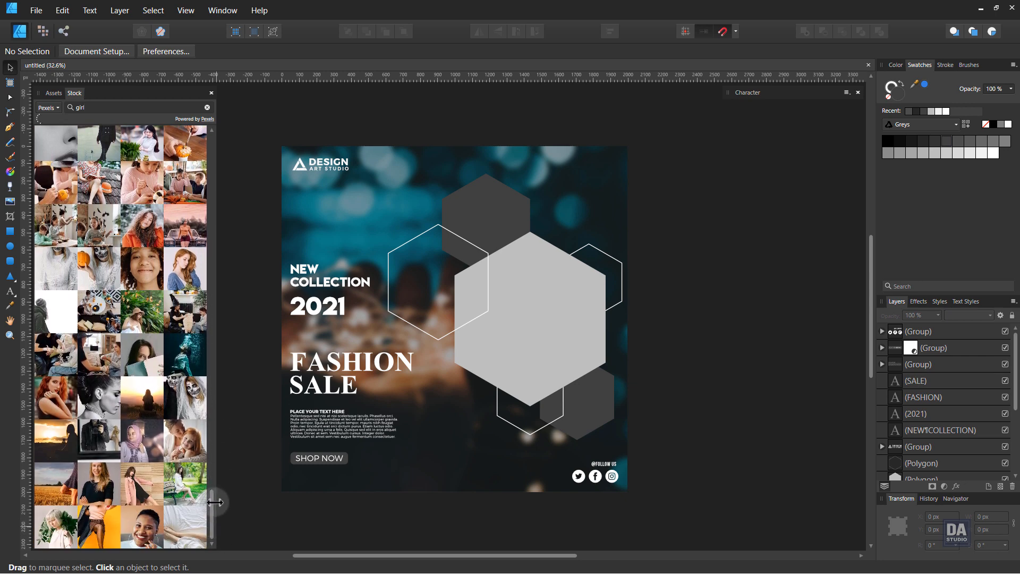
{"action": "left_click_drag", "start_coordinate": [191, 279], "coordinate": [518, 300]}
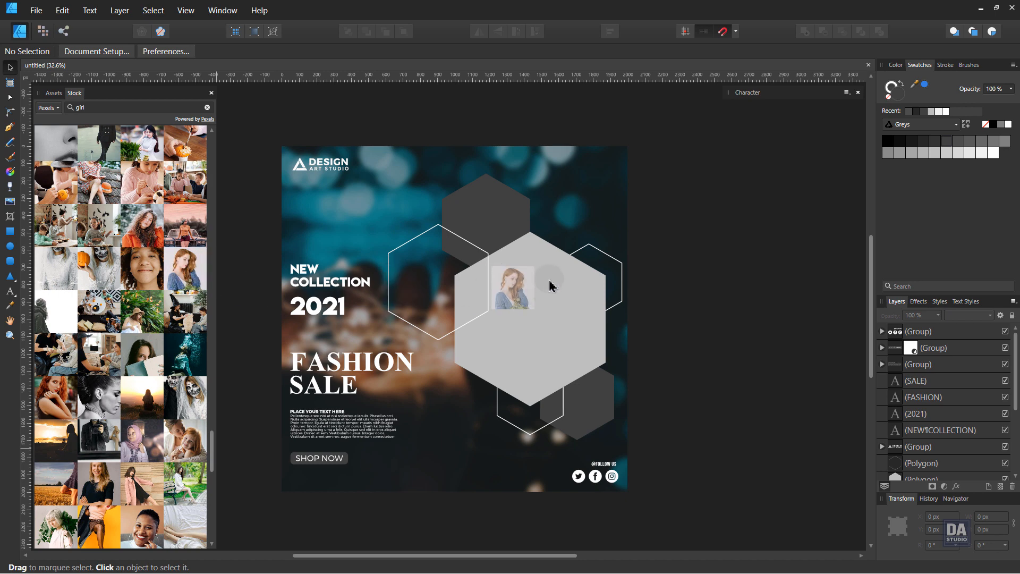
{"action": "left_click_drag", "start_coordinate": [549, 286], "coordinate": [548, 282]}
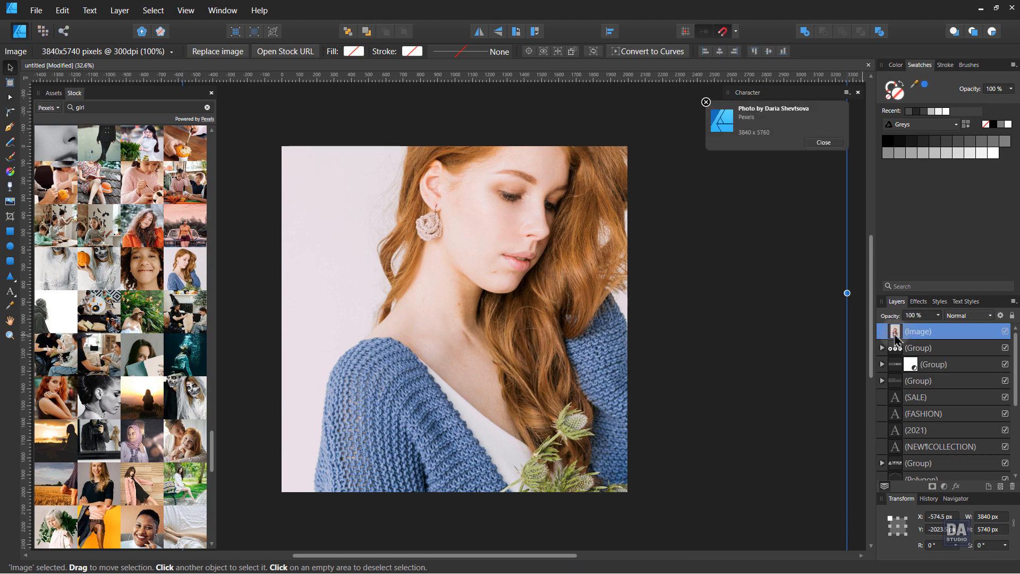
Step: Scale the woman's photo down to about 1309 px wide and clip it inside the large light grey hexagon
{"action": "scroll", "coordinate": [829, 406], "scroll_direction": "down", "scroll_amount": 3}
{"action": "left_click_drag", "start_coordinate": [591, 529], "coordinate": [491, 381]}
{"action": "scroll", "coordinate": [438, 336], "scroll_direction": "up", "scroll_amount": 3}
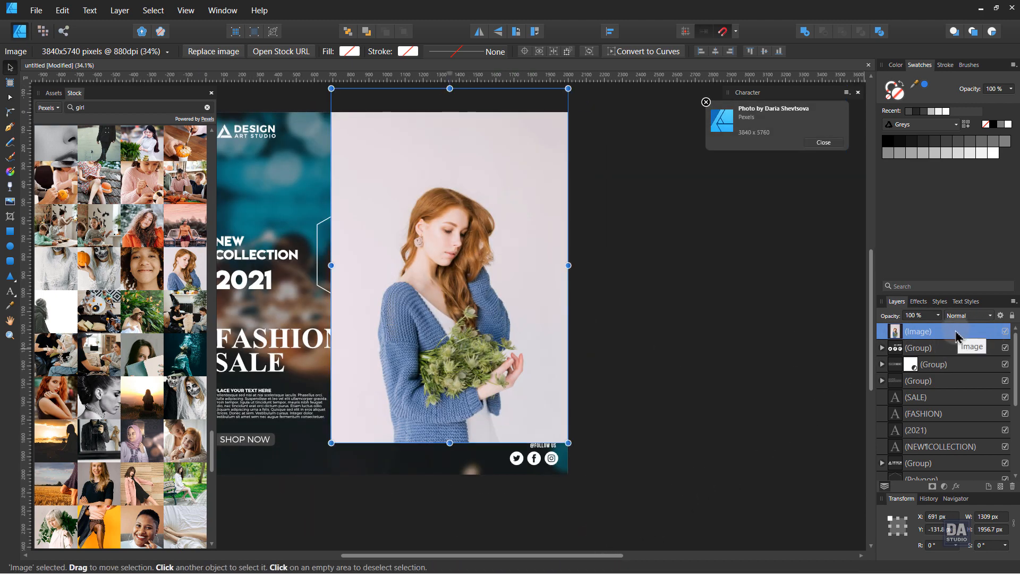
{"action": "left_click_drag", "start_coordinate": [956, 336], "coordinate": [946, 448]}
Step: Reposition and slightly shrink the clipped photo to frame the woman's face and upper body inside the hexagon
{"action": "left_click_drag", "start_coordinate": [525, 305], "coordinate": [544, 332]}
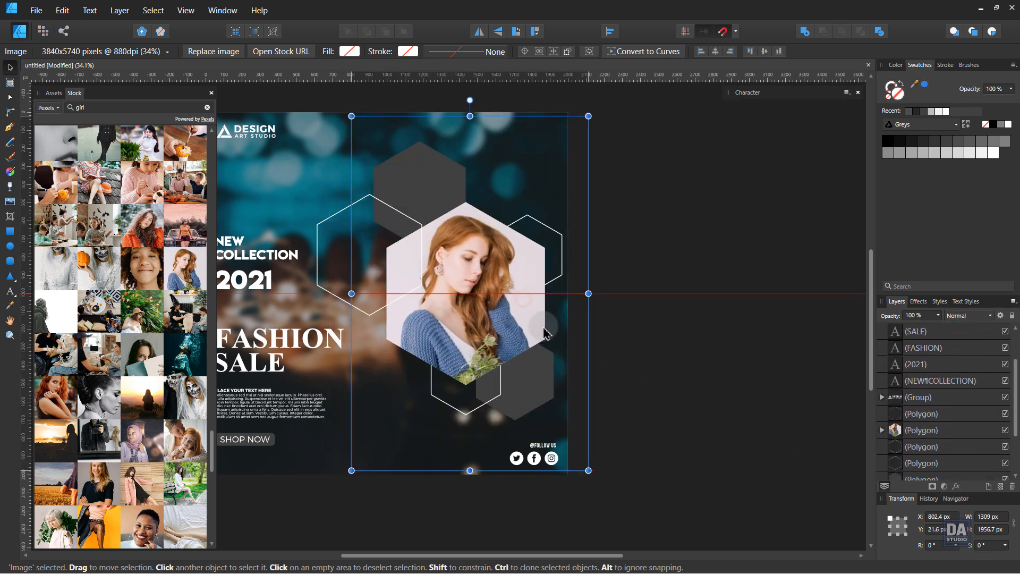
{"action": "left_click_drag", "start_coordinate": [584, 476], "coordinate": [579, 451]}
{"action": "left_click_drag", "start_coordinate": [511, 309], "coordinate": [509, 301]}
Step: Fill the two dark hexagons above and below the photo with a medium grey from the Greys palette
{"action": "left_click", "coordinate": [445, 189]}
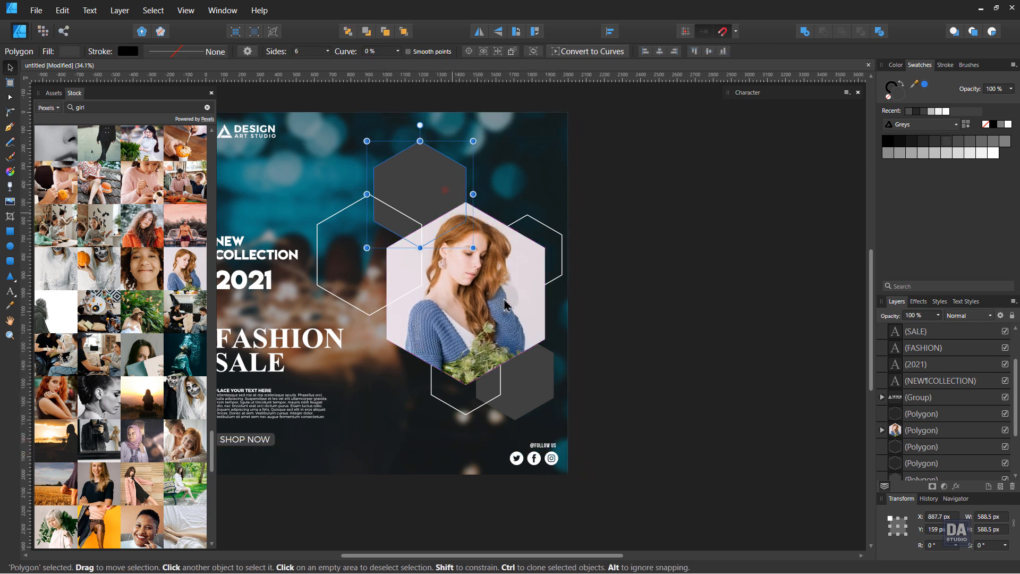
{"action": "left_click", "coordinate": [548, 379], "text": "shift"}
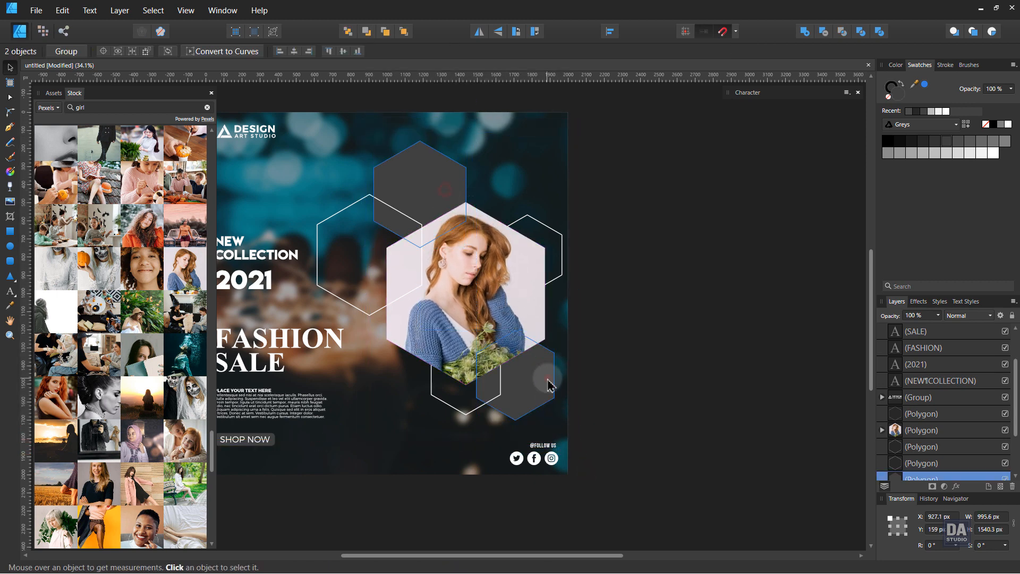
{"action": "left_click", "coordinate": [953, 154]}
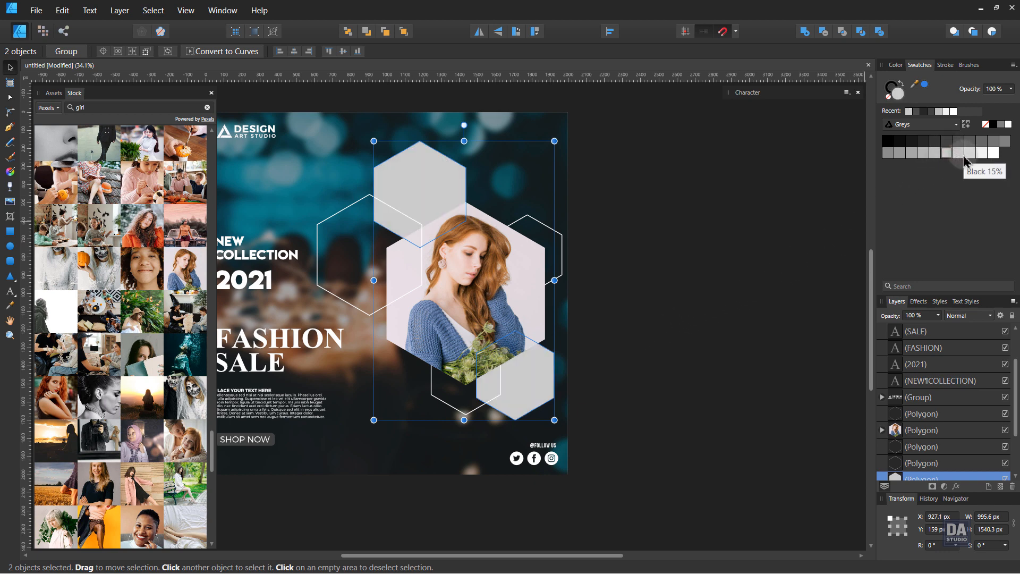
{"action": "left_click", "coordinate": [911, 153]}
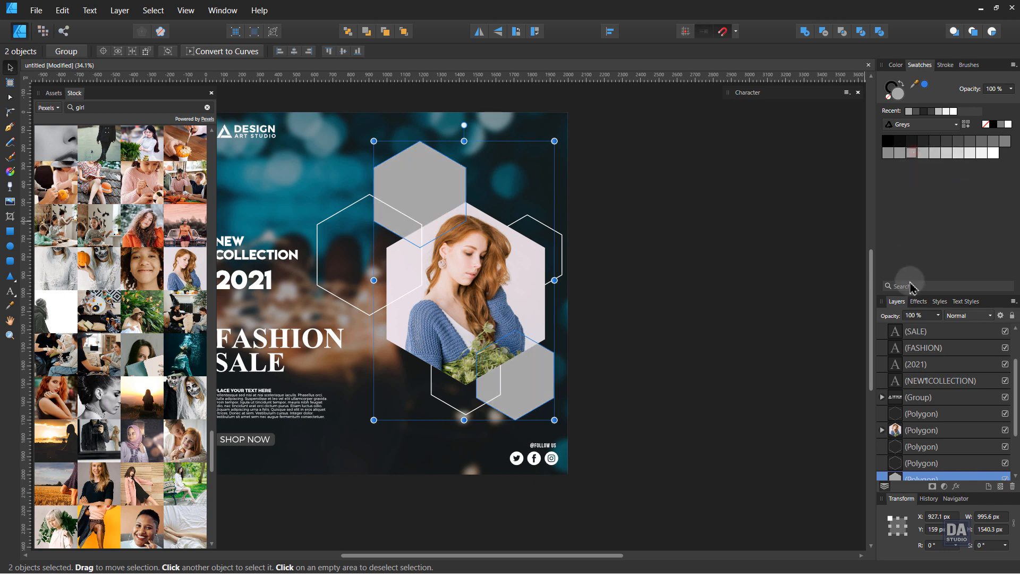
Step: Reduce the opacity of the two grey hexagons to 50%
{"action": "left_click", "coordinate": [946, 317]}
{"action": "left_click", "coordinate": [939, 317]}
{"action": "left_click_drag", "start_coordinate": [943, 328], "coordinate": [900, 328]}
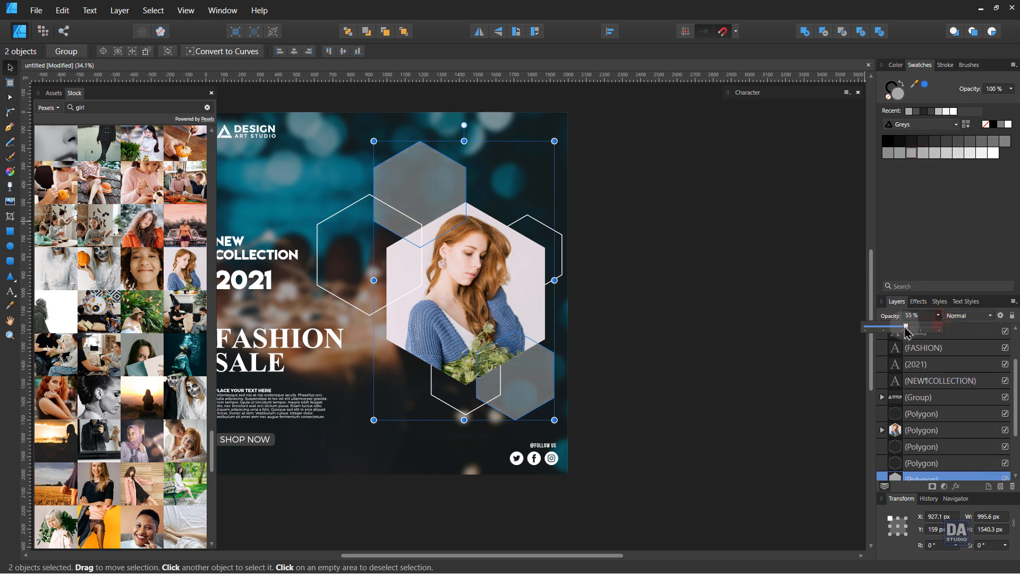
{"action": "left_click", "coordinate": [742, 333]}
{"action": "left_click_drag", "start_coordinate": [623, 333], "coordinate": [678, 352]}
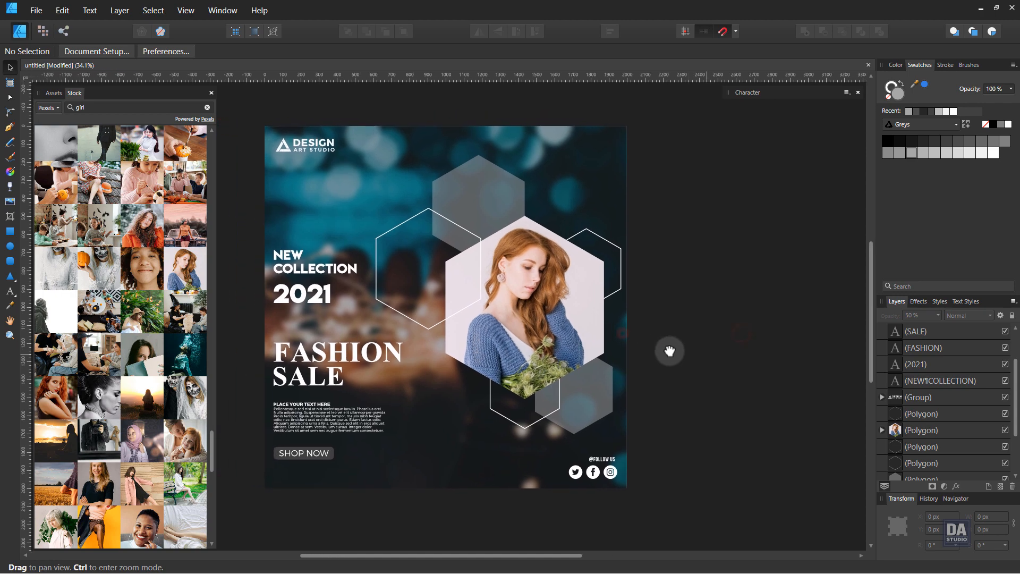